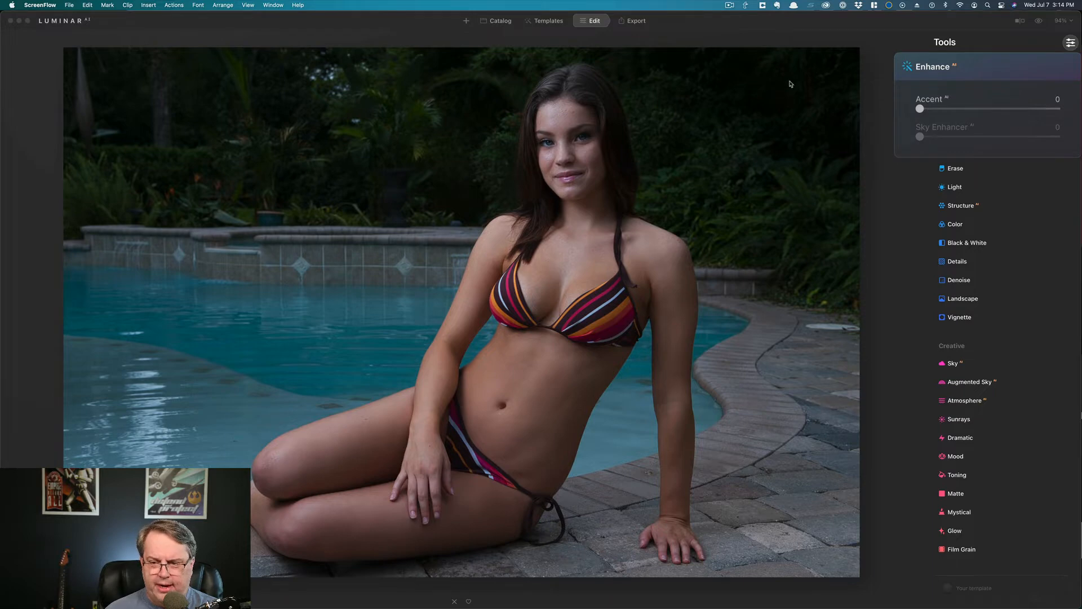
# Step: Set the Enhance AI Accent amount to 52
pyautogui.click(994, 113)
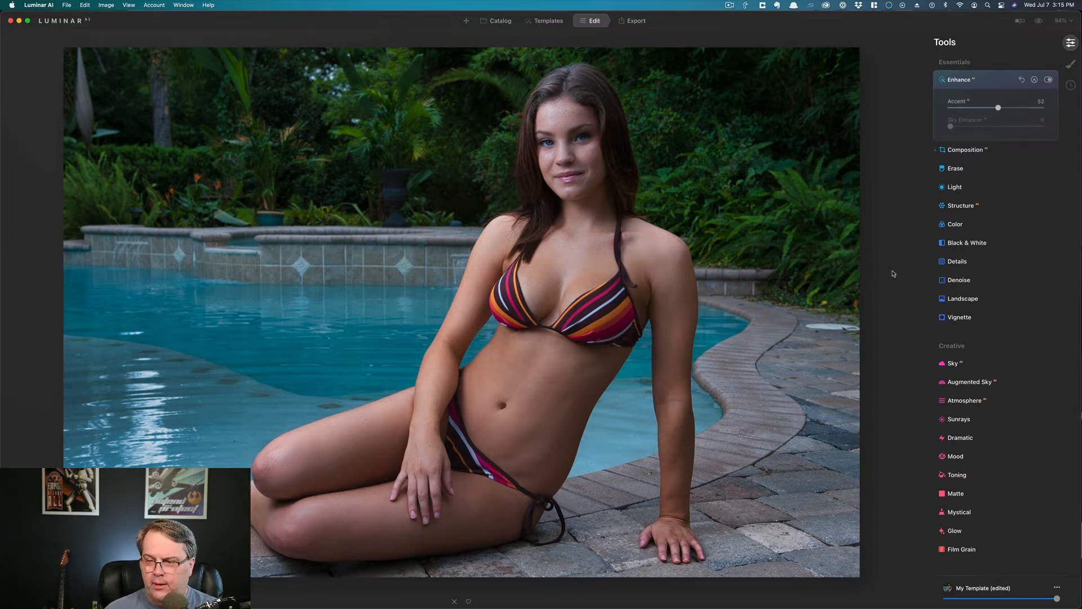
# Step: Enable Auto Distortion Corrections and Remove Chromatic Aberrations in the Optics tool
pyautogui.scroll(-10, 994, 306)
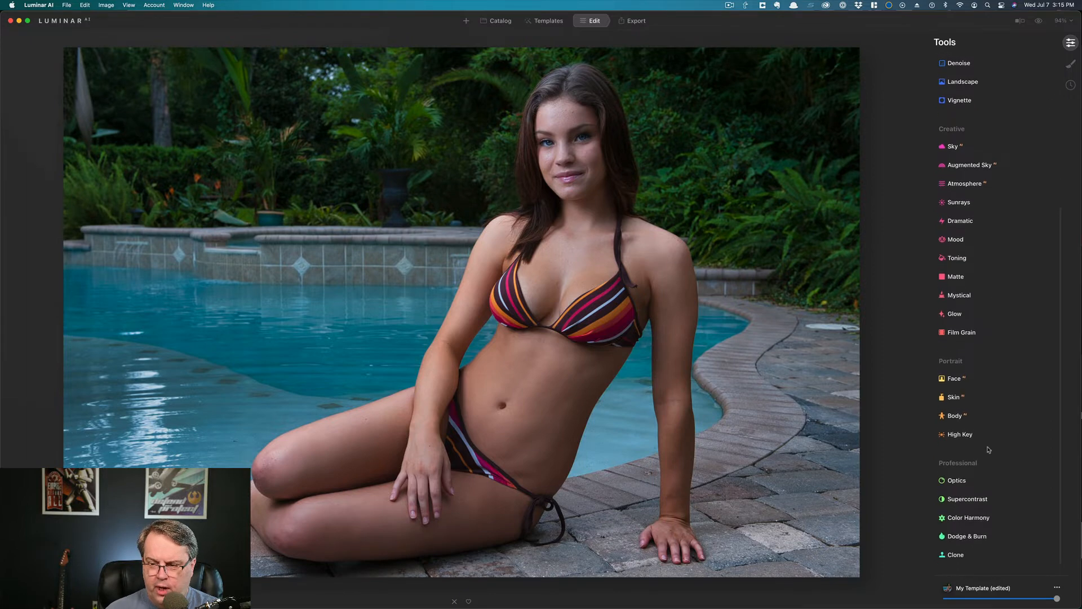
pyautogui.click(954, 481)
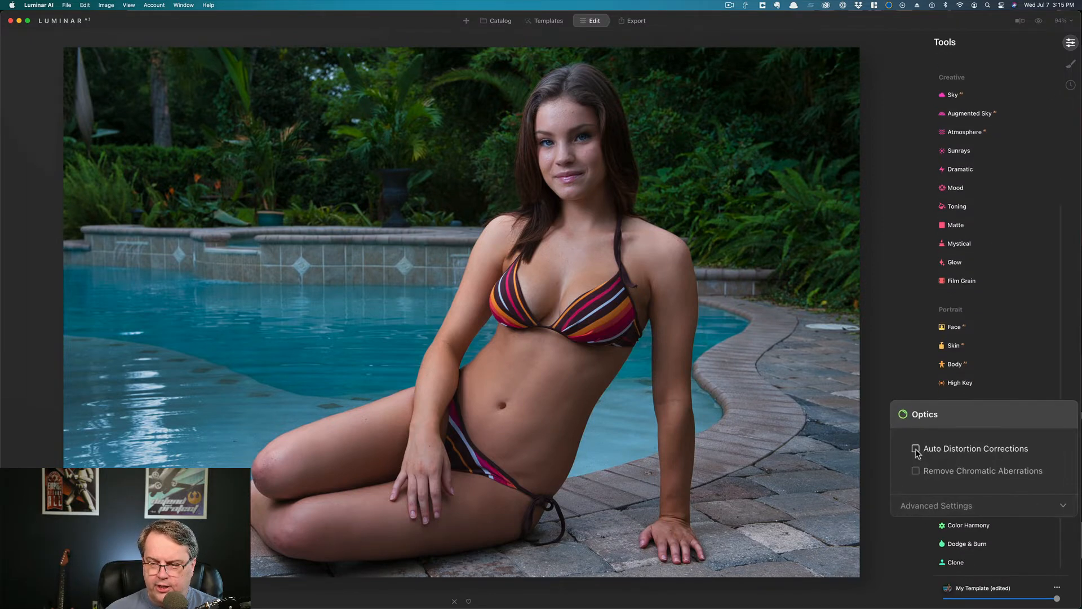
pyautogui.click(916, 449)
pyautogui.click(917, 471)
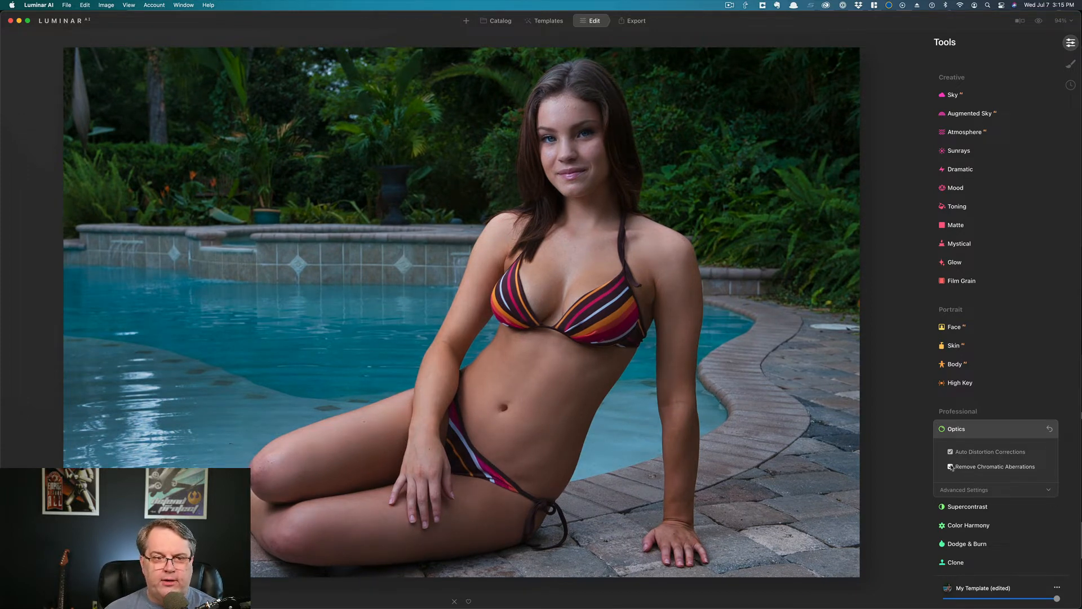
pyautogui.click(951, 467)
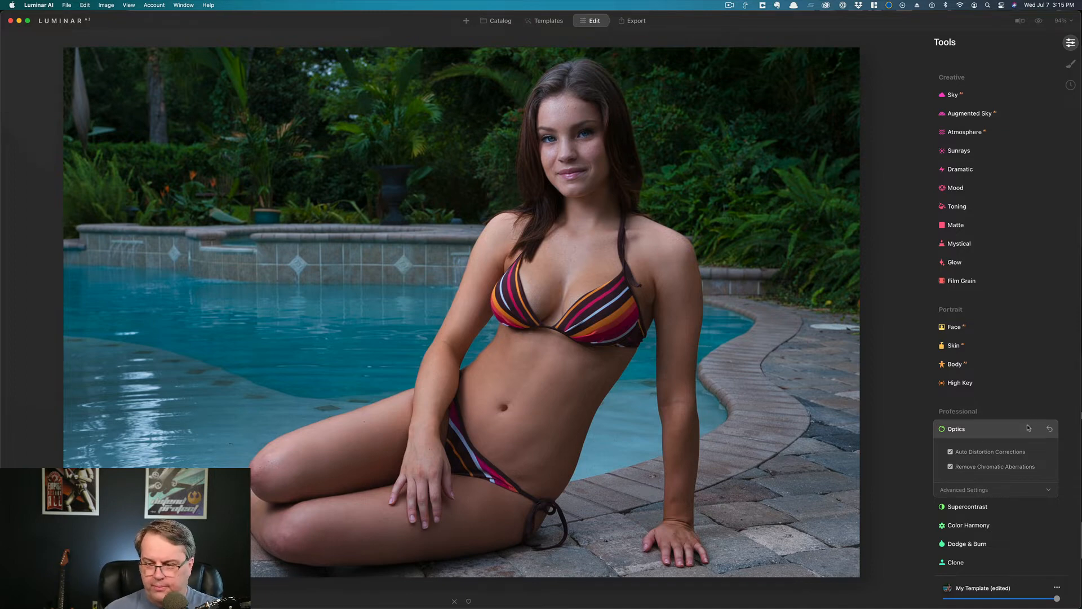
pyautogui.click(962, 431)
# Step: Warm the photo with the Landscape tool by setting Golden Hour to 36
pyautogui.scroll(5, 978, 432)
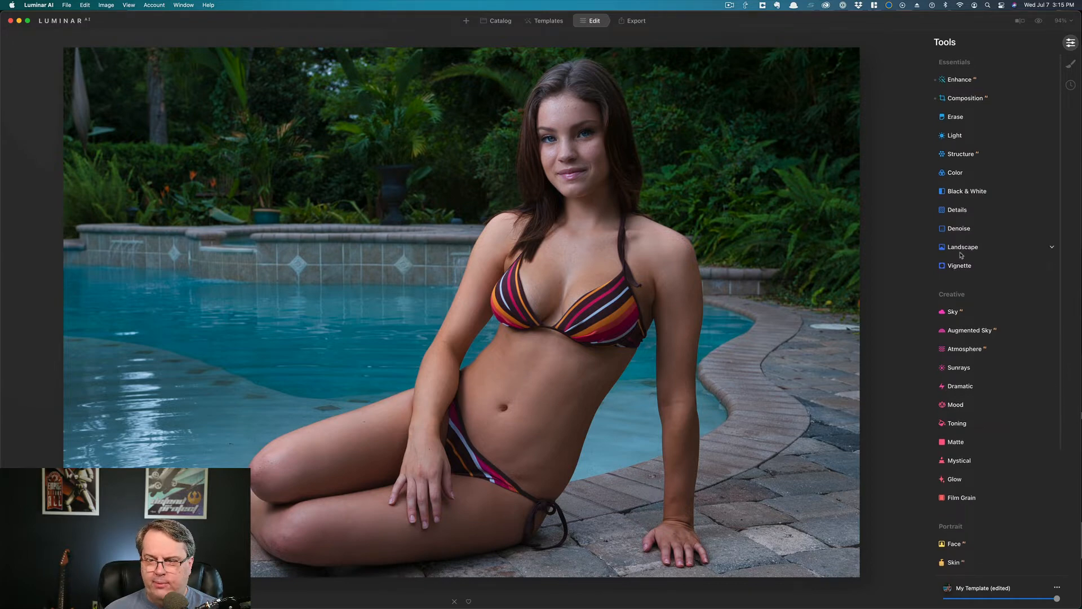
pyautogui.click(964, 250)
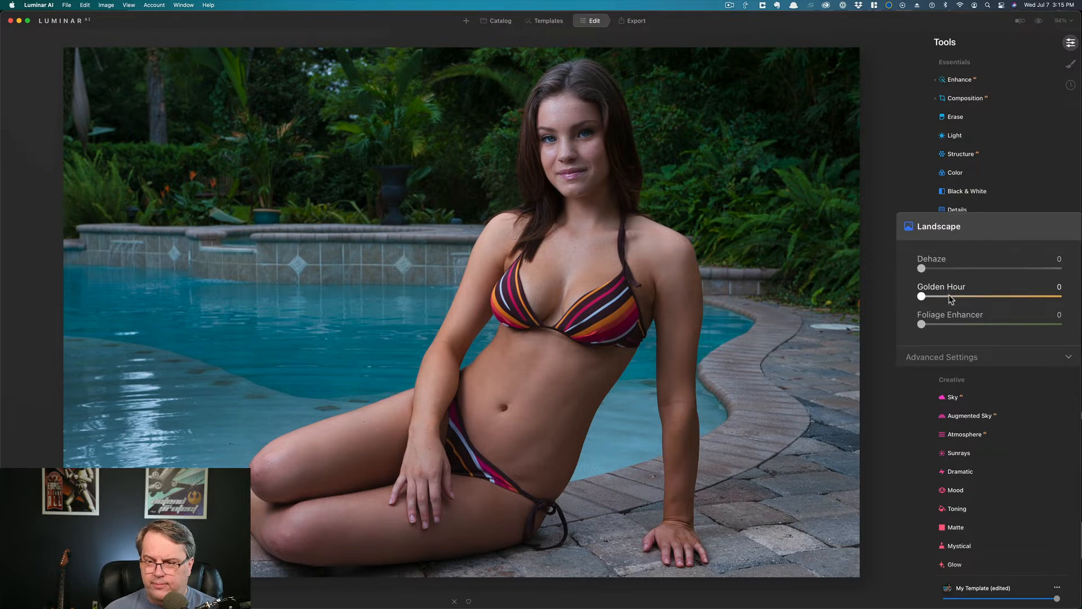
pyautogui.click(965, 297)
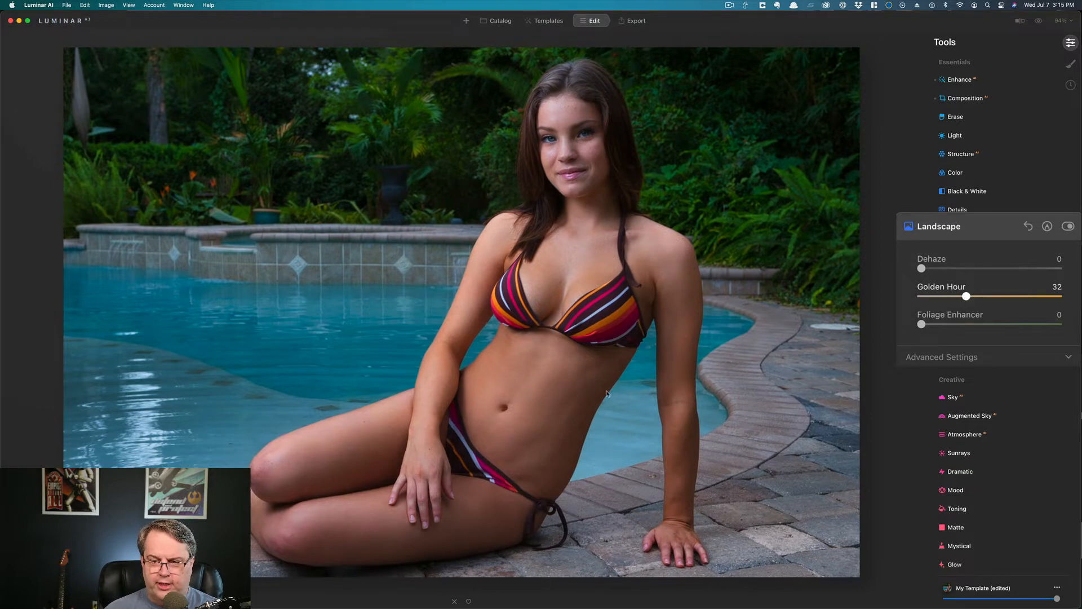
pyautogui.click(995, 297)
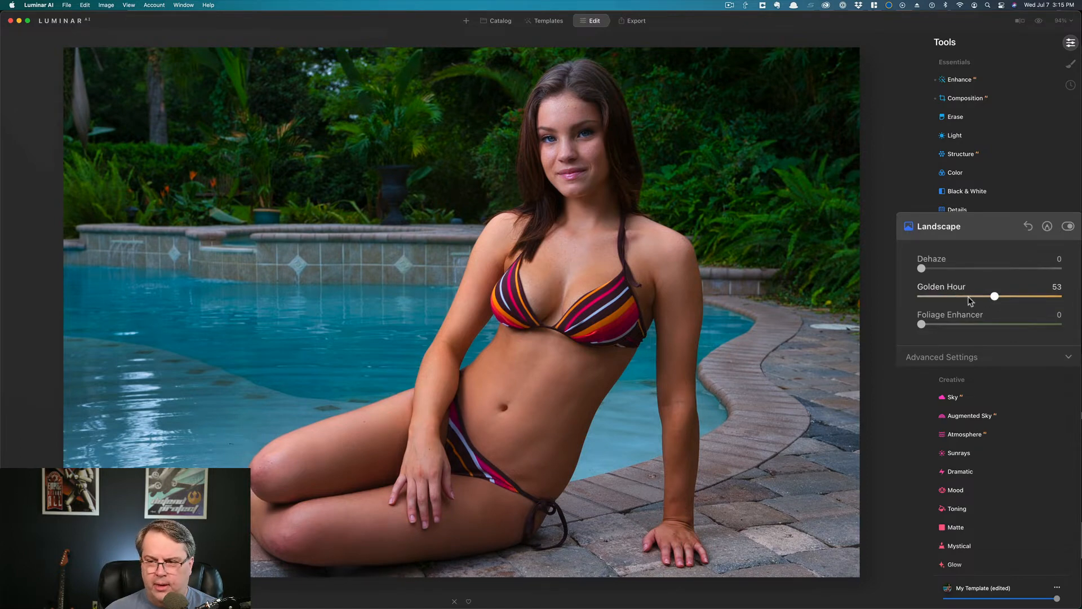
pyautogui.click(971, 297)
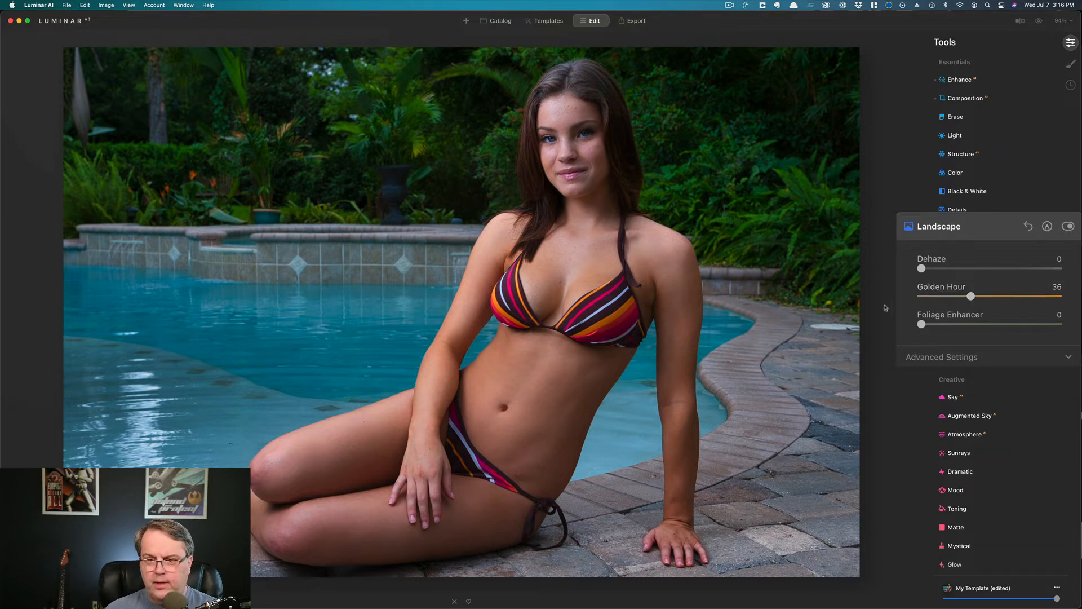
# Step: Try the Landscape tool's Foliage Enhancer at 17 and return it to 0
pyautogui.click(945, 325)
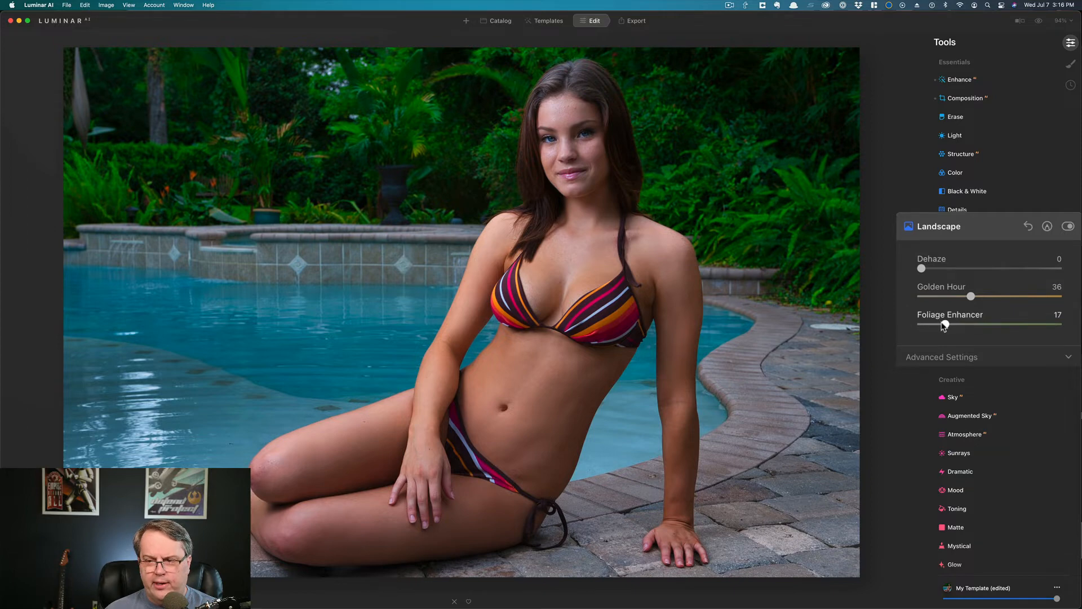
pyautogui.moveTo(944, 325); pyautogui.dragTo(901, 328)
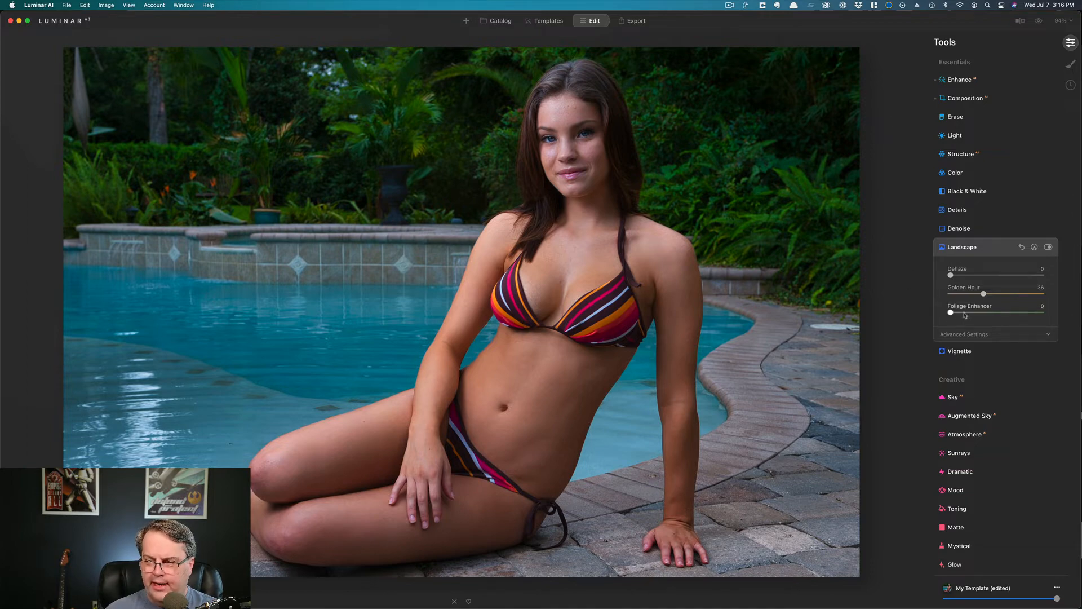
pyautogui.click(960, 249)
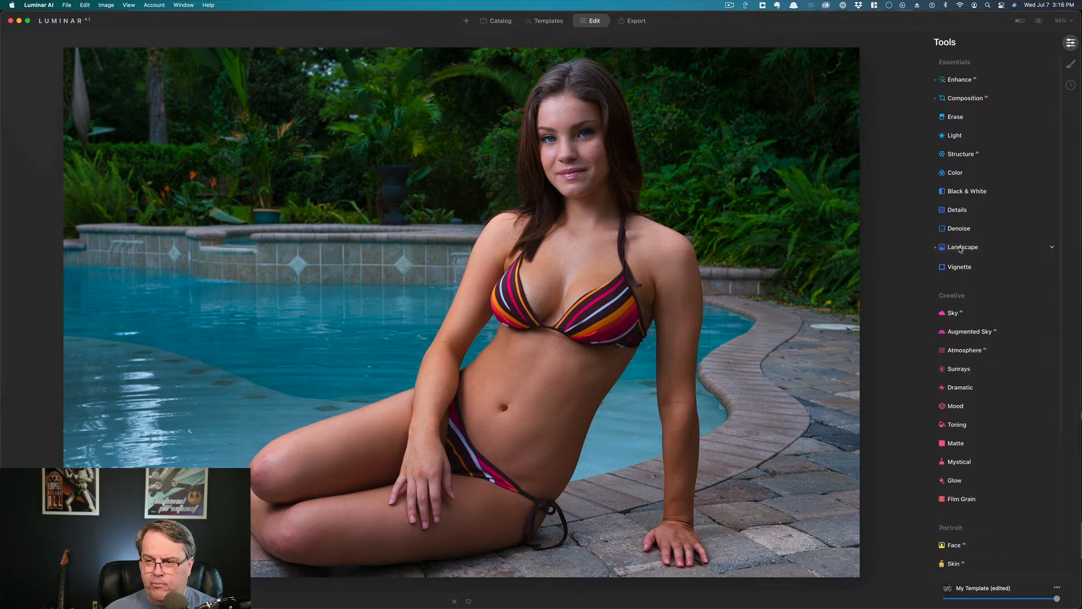
# Step: Brighten the subject's face by setting Face AI's Face Light to 20
pyautogui.scroll(-3, 1011, 332)
pyautogui.scroll(-4, 1010, 332)
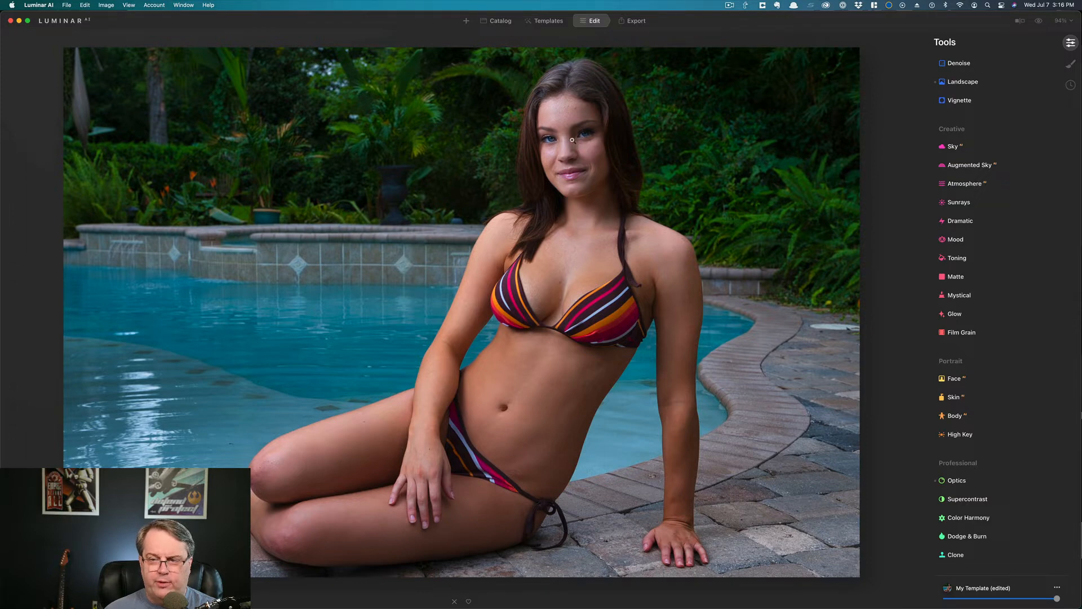
pyautogui.click(972, 382)
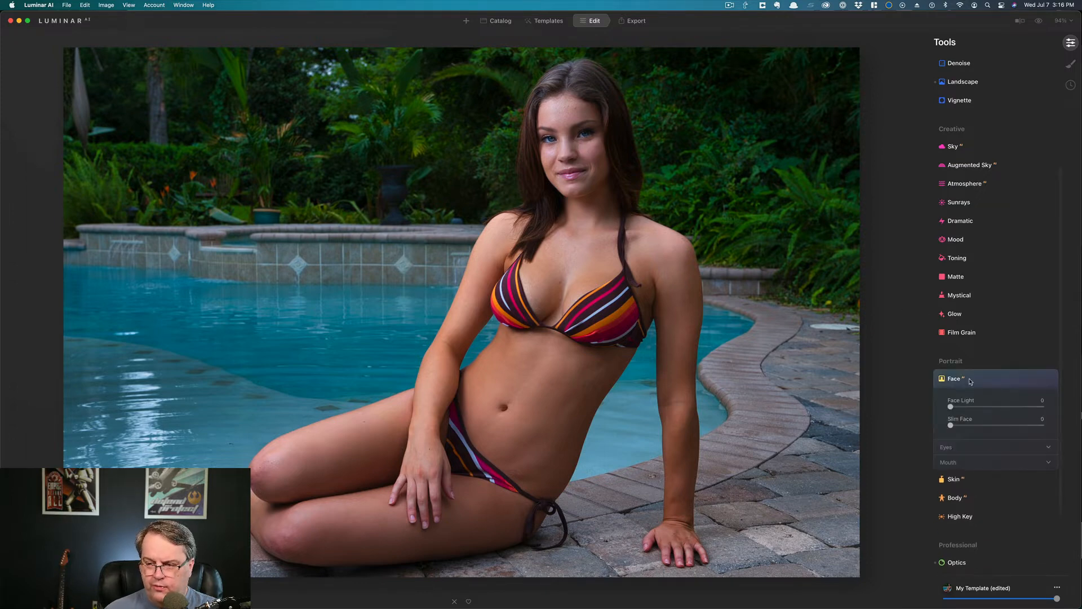
pyautogui.click(947, 410)
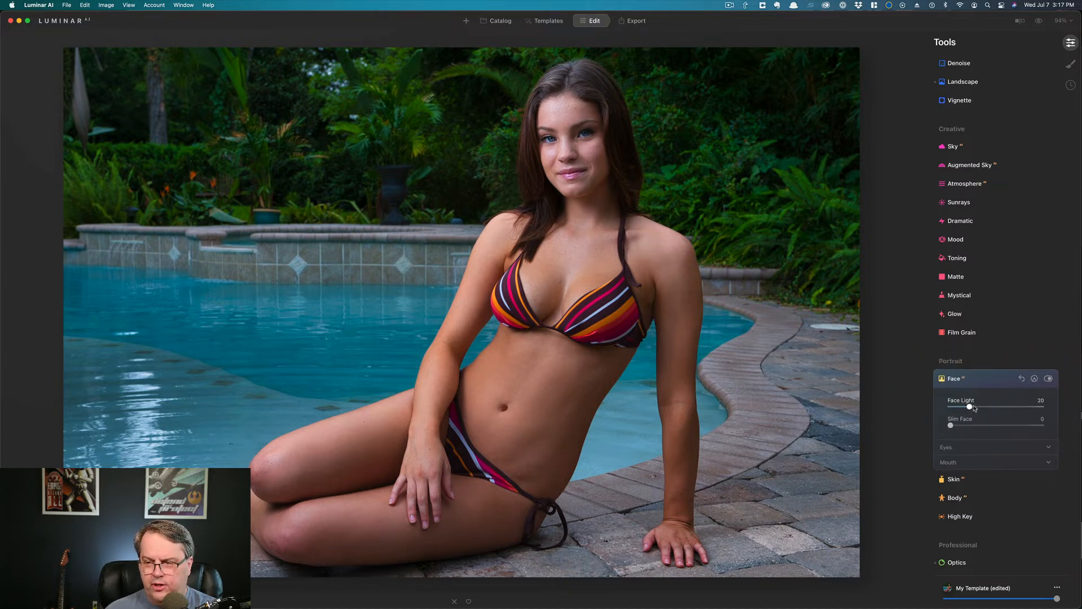
# Step: Adjust the eyes in Face AI with Iris Flare 56, Enlarge Eyes 28 and Eye Whitening 32
pyautogui.click(1047, 448)
pyautogui.scroll(-5, 1037, 428)
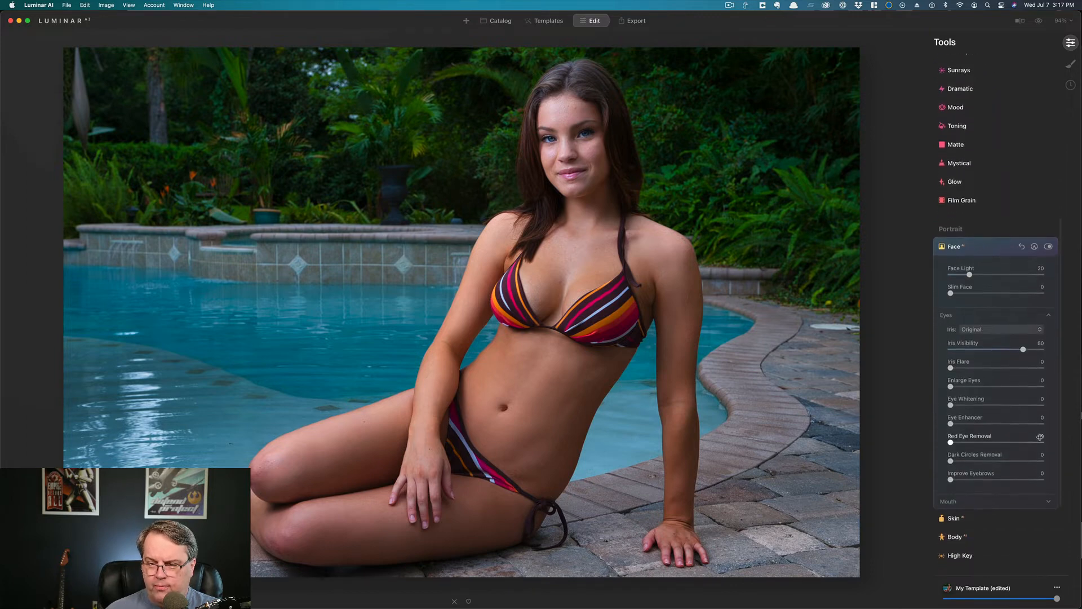
pyautogui.click(999, 354)
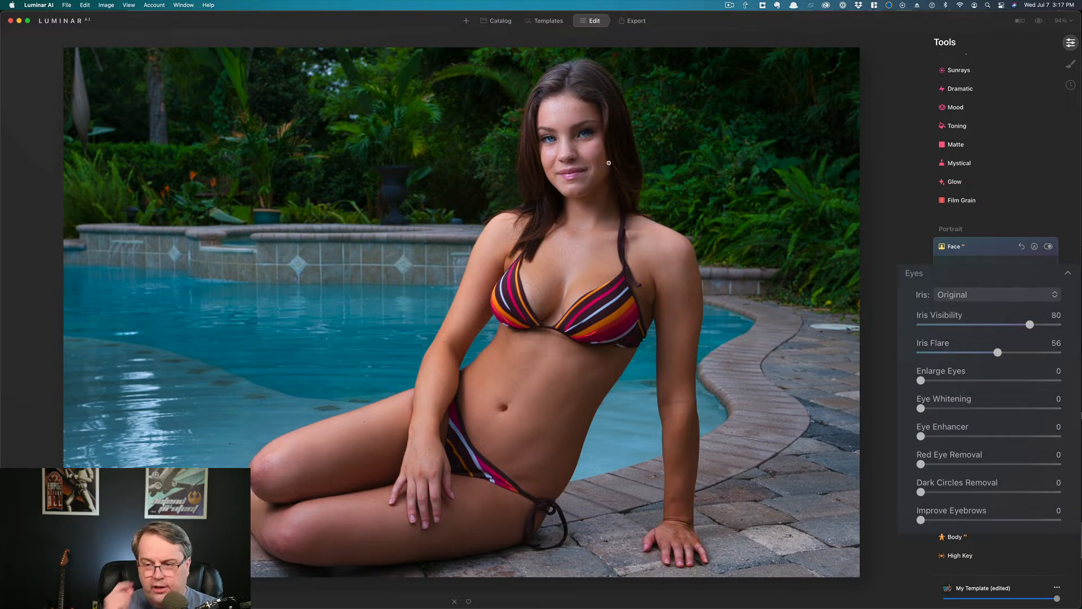
pyautogui.click(959, 381)
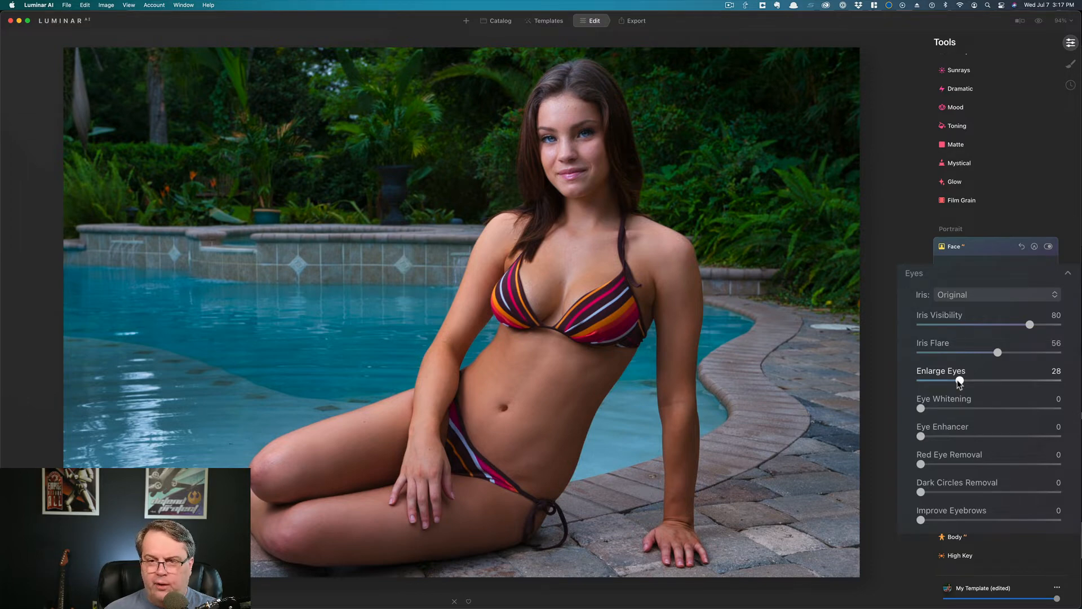
pyautogui.click(965, 408)
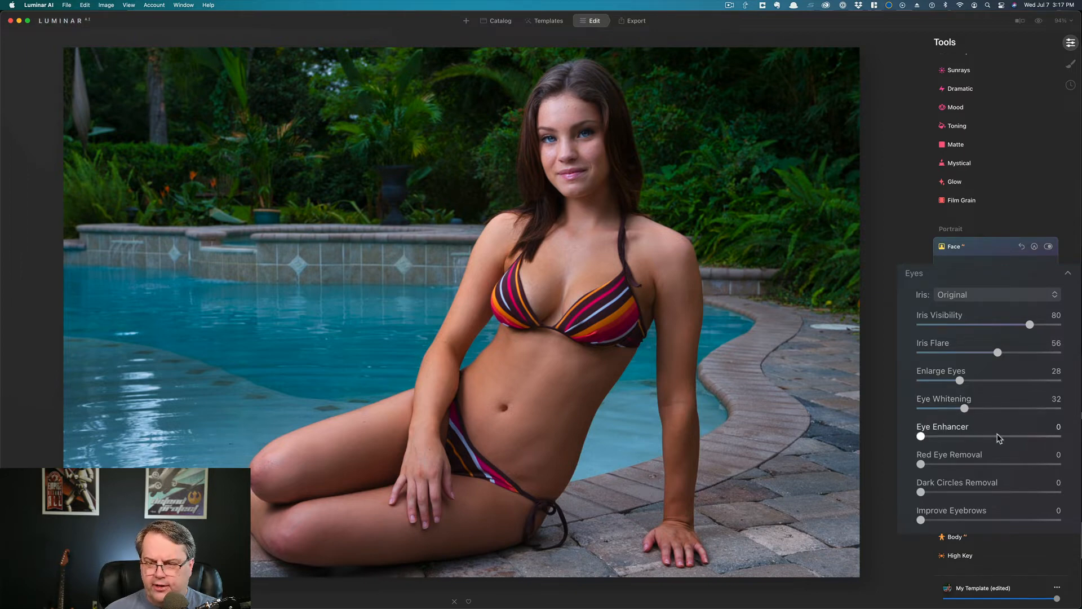
# Step: Set Eye Enhancer to 55, Dark Circles Removal to 28 and Improve Eyebrows to 38
pyautogui.click(997, 436)
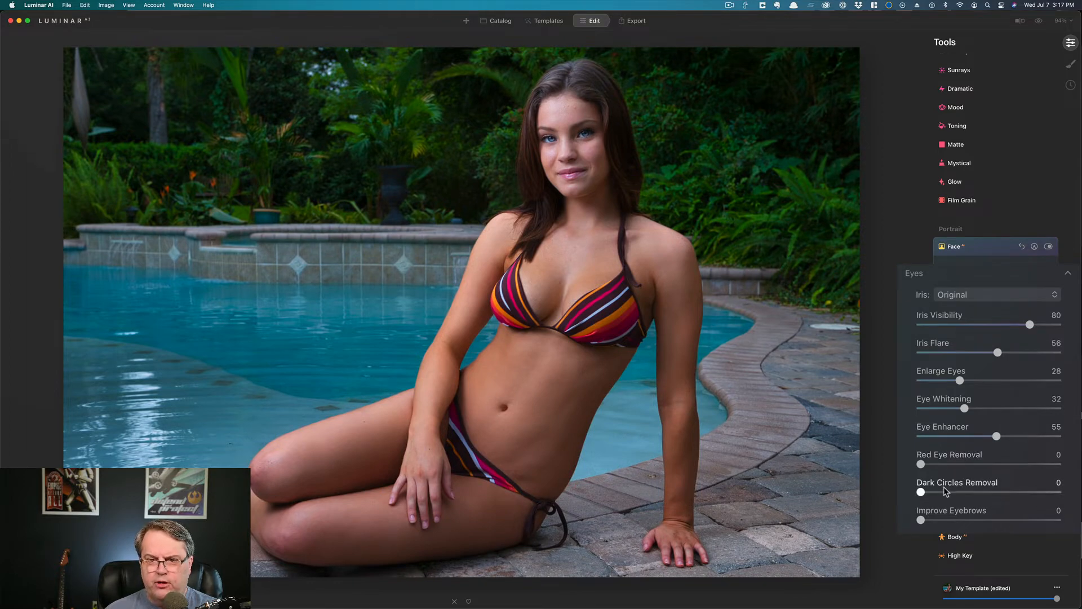
pyautogui.click(960, 491)
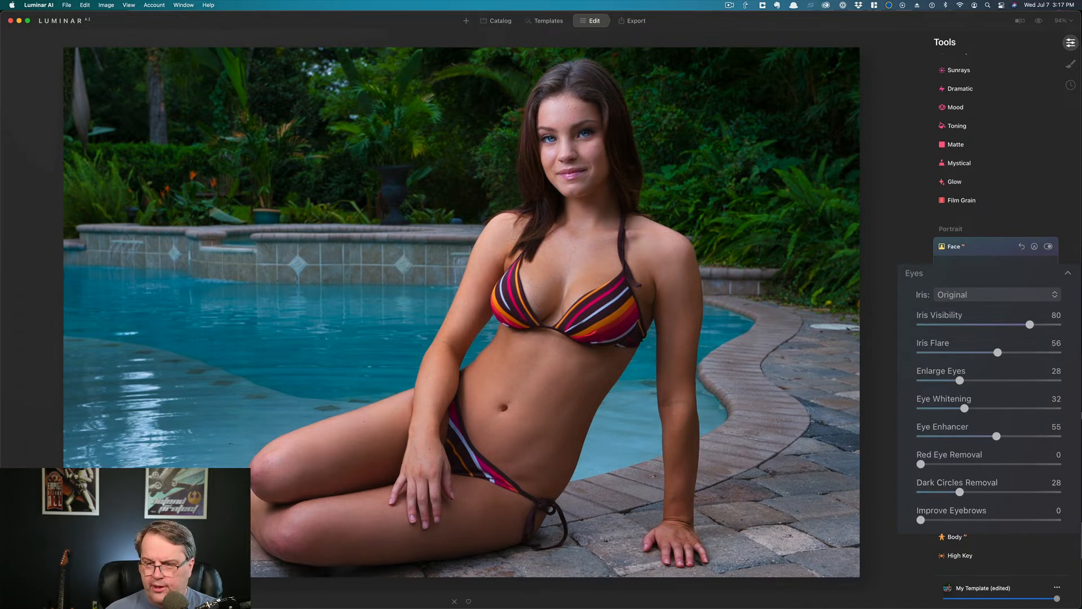
pyautogui.click(973, 520)
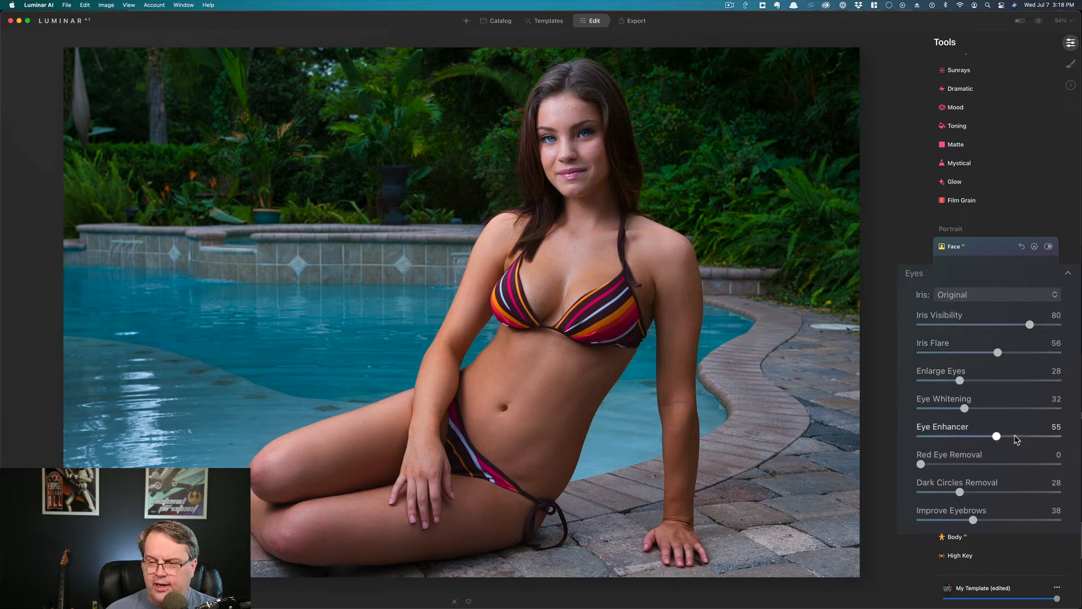
# Step: Strengthen the Iris Flare to 65 and close the eye settings
pyautogui.click(1021, 353)
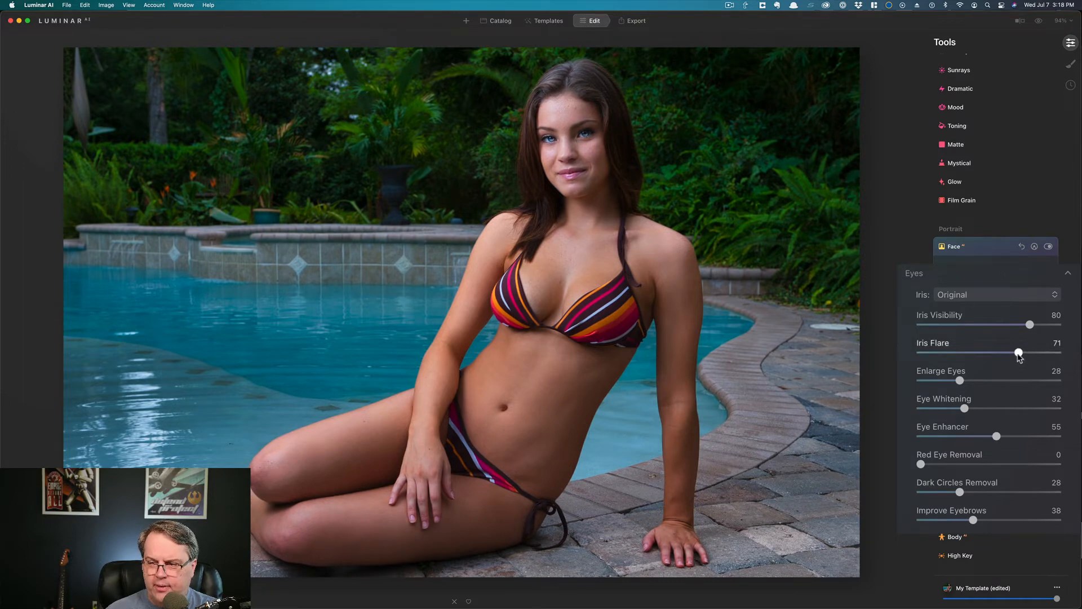
pyautogui.moveTo(1019, 353); pyautogui.dragTo(1009, 353)
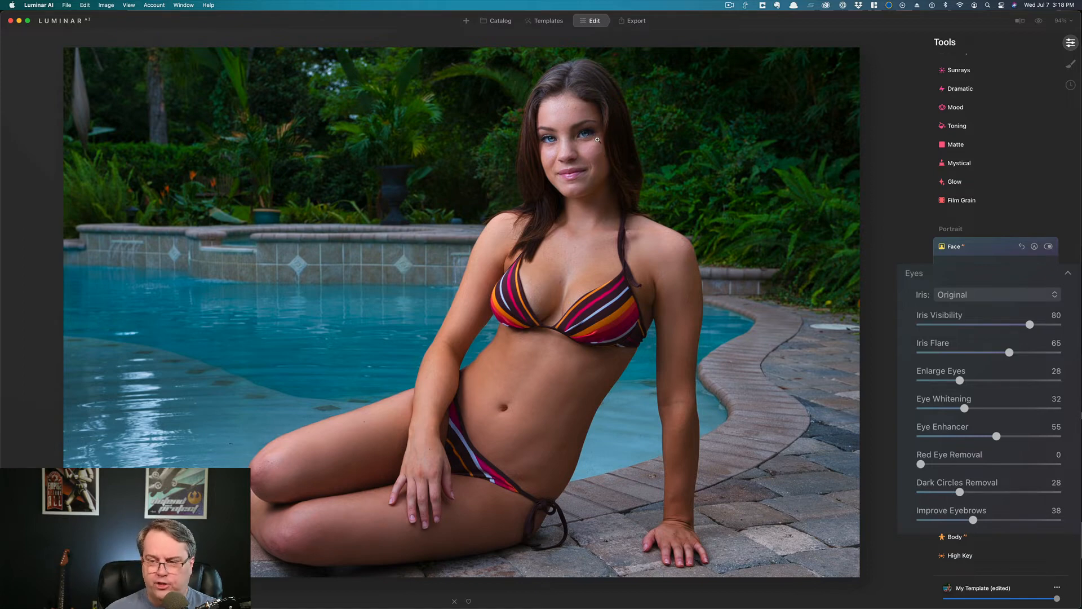
pyautogui.click(1069, 276)
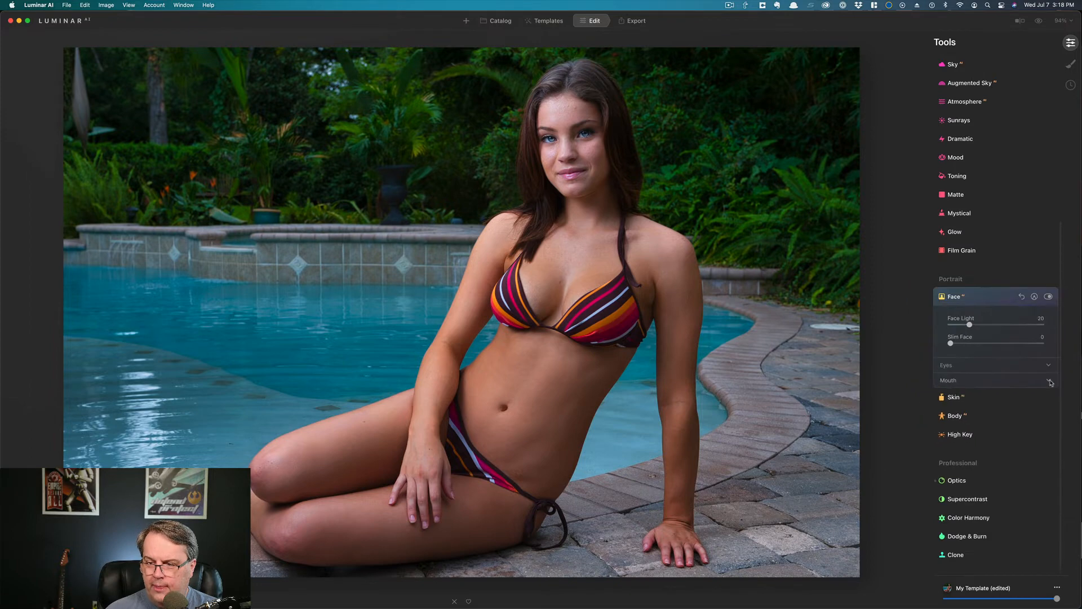
# Step: Adjust the mouth in Face AI with Lips Saturation 37, Lips Redness 39 and Lips Darkening 42
pyautogui.click(1049, 381)
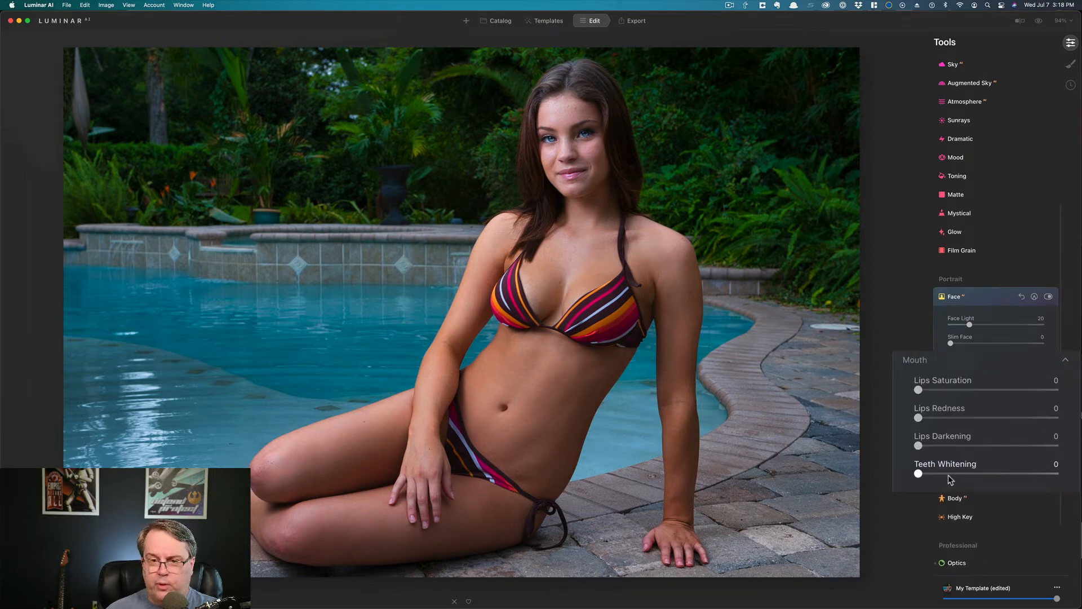
pyautogui.click(969, 389)
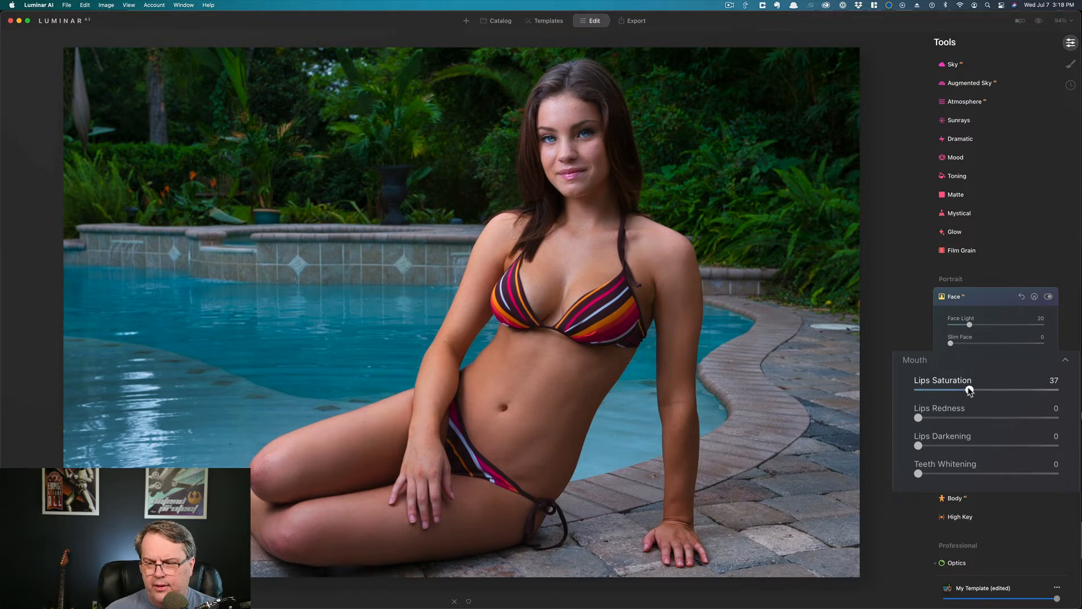
pyautogui.click(970, 418)
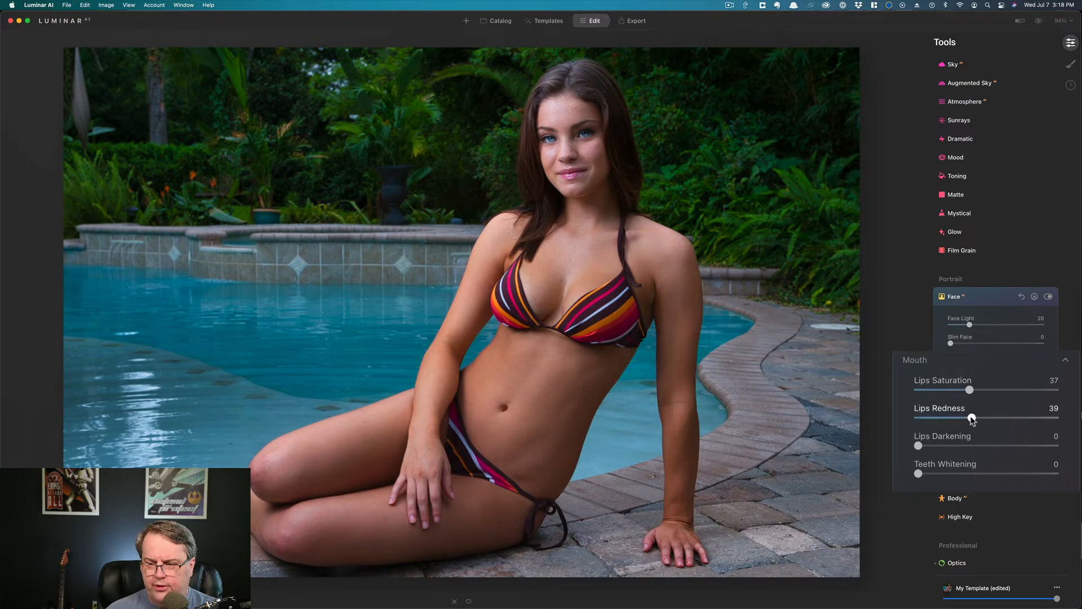
pyautogui.click(975, 446)
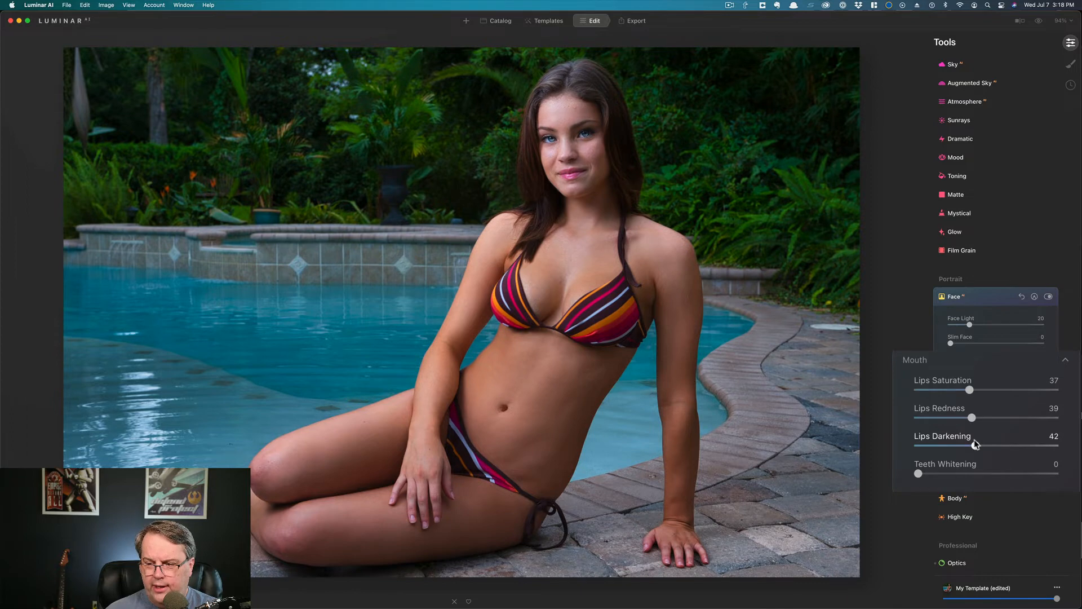
# Step: Refine the lip color by setting Lips Saturation to 55 and Lips Redness to 25
pyautogui.click(994, 390)
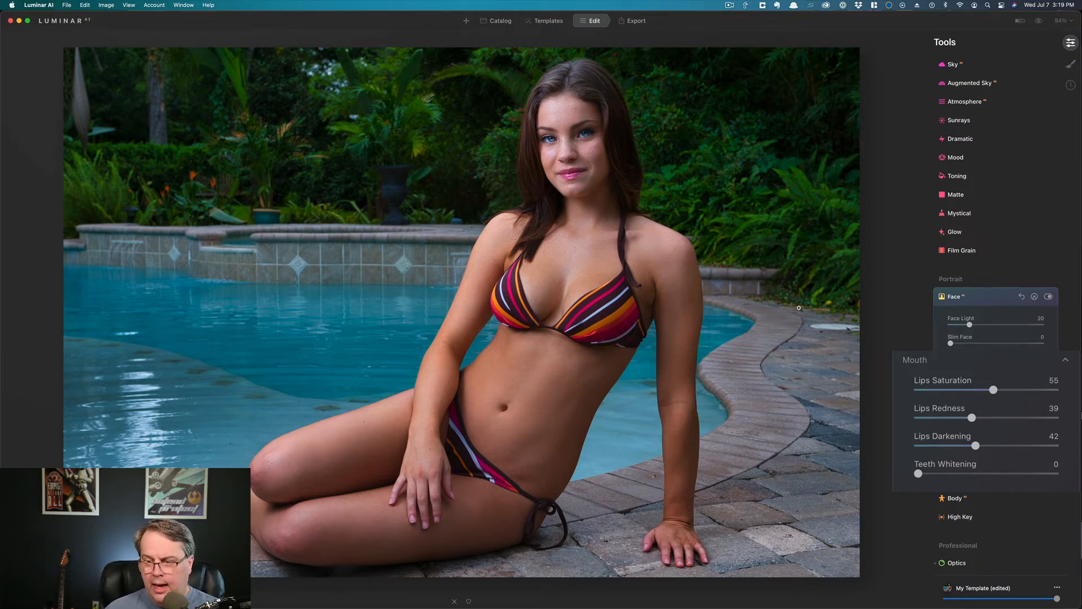
pyautogui.click(942, 418)
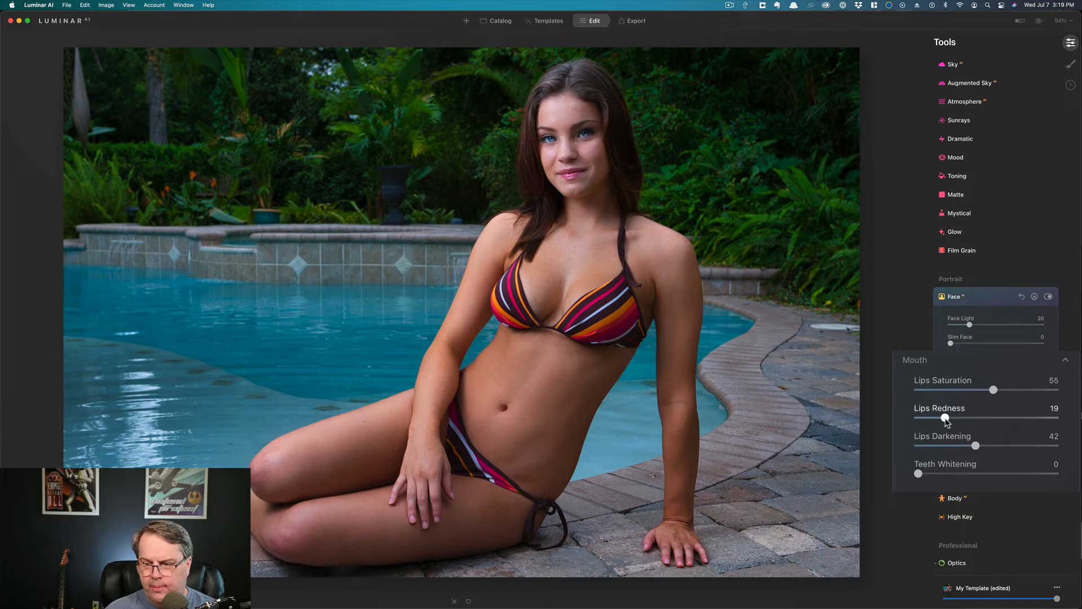
pyautogui.moveTo(945, 419); pyautogui.dragTo(953, 420)
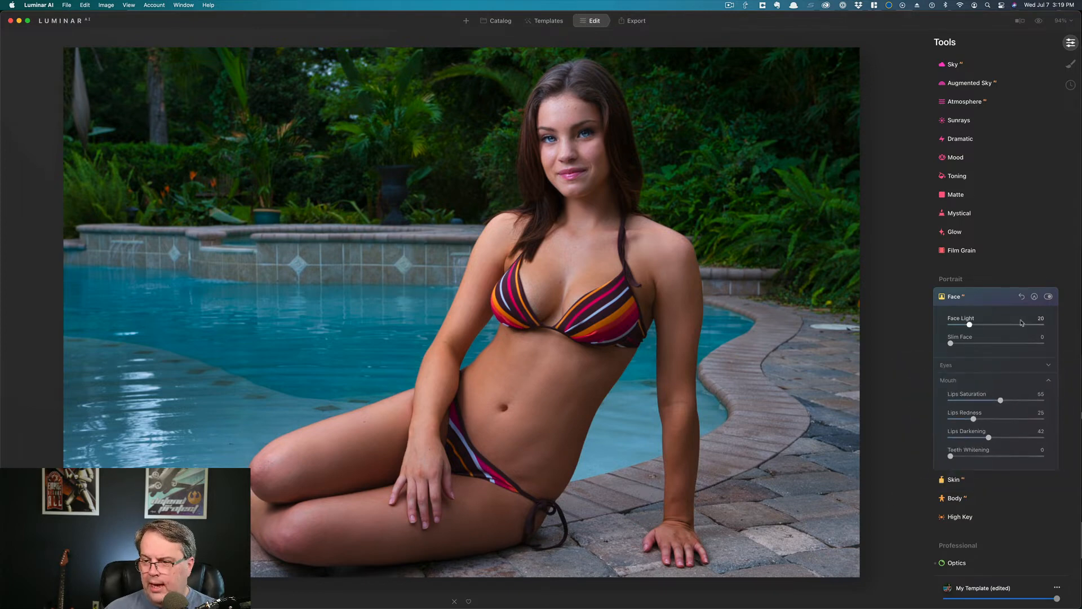
pyautogui.click(954, 298)
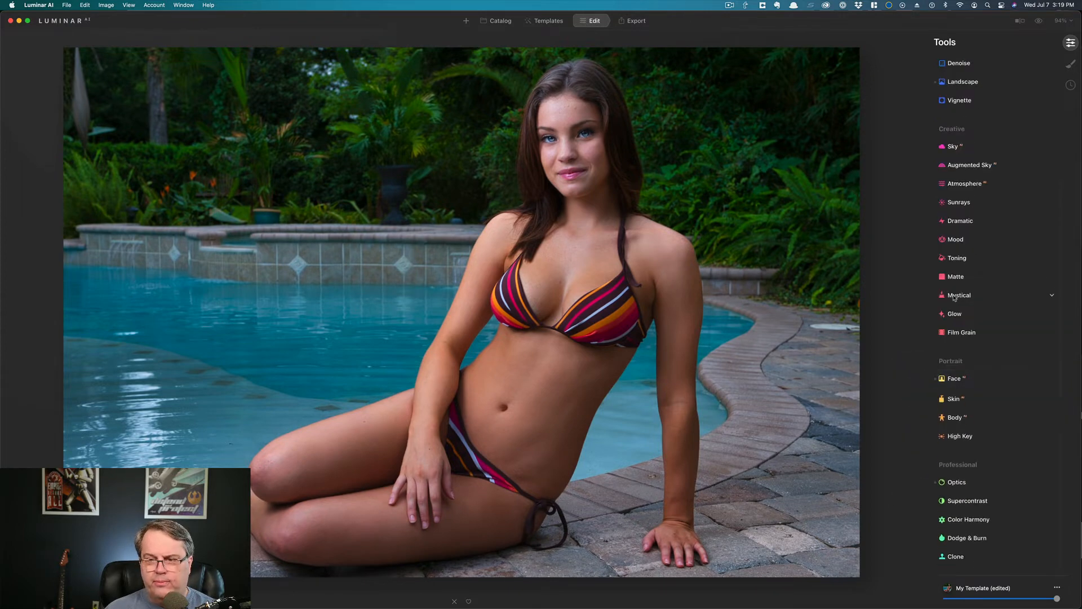
# Step: Smooth the skin with Skin AI by enabling Skin Defects Removal and setting Amount to 25 and Shine Removal to 28
pyautogui.click(953, 398)
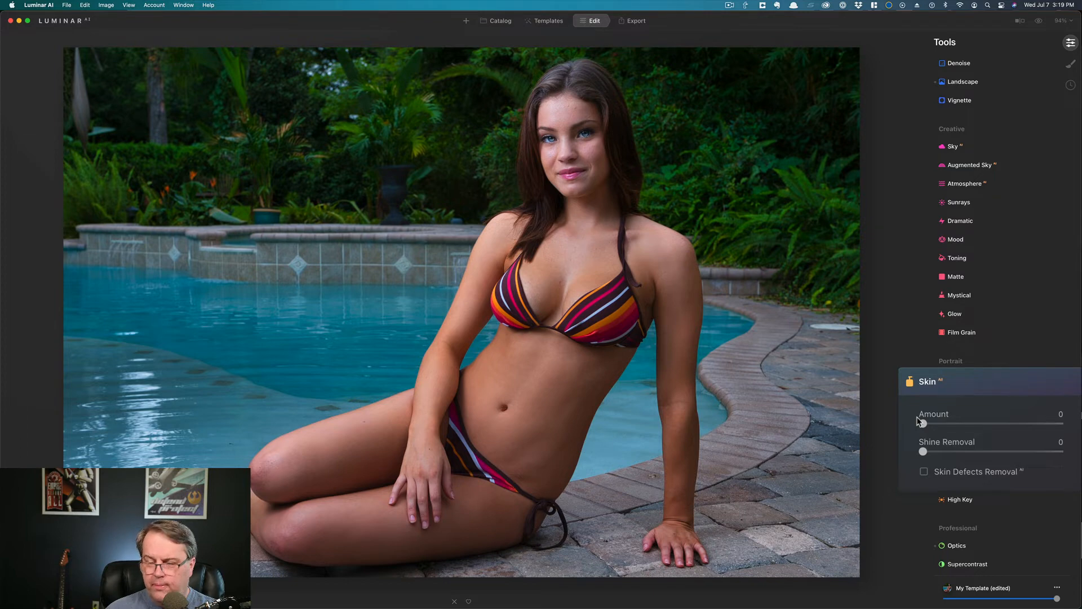
pyautogui.click(924, 472)
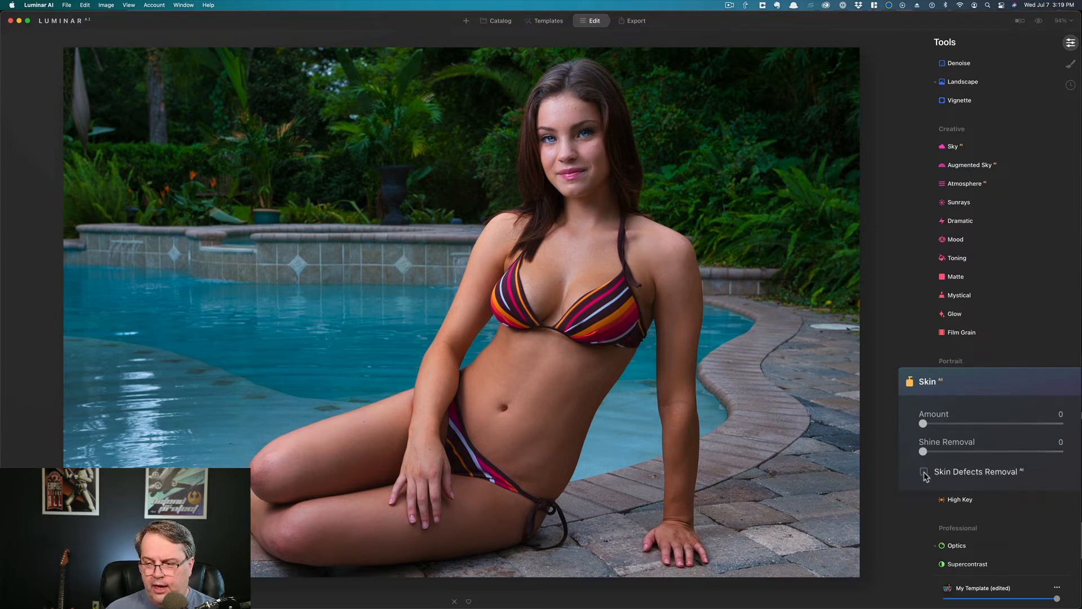
pyautogui.click(956, 425)
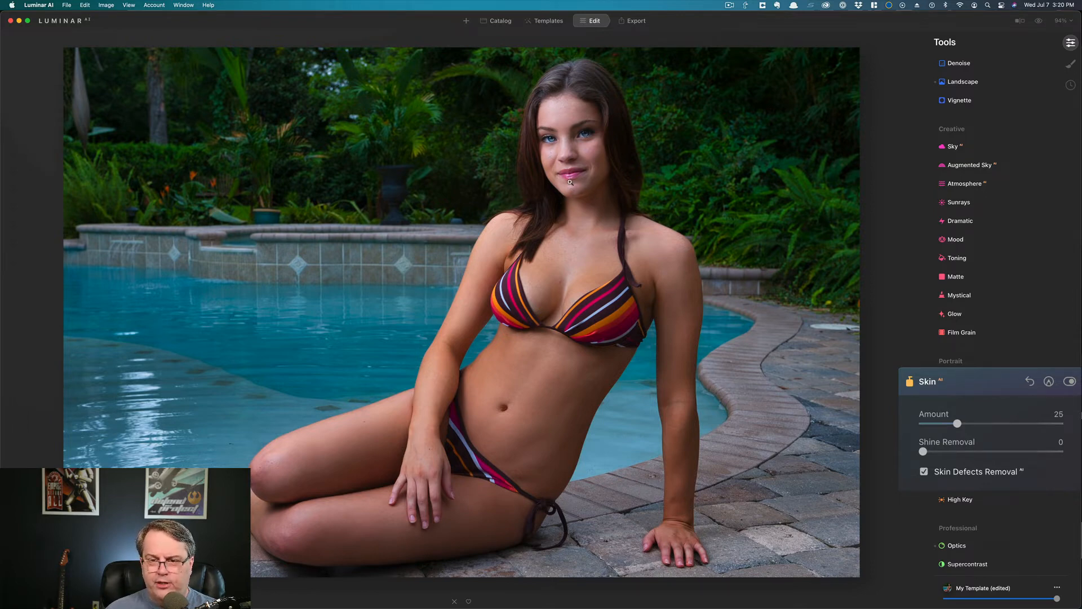
pyautogui.click(960, 452)
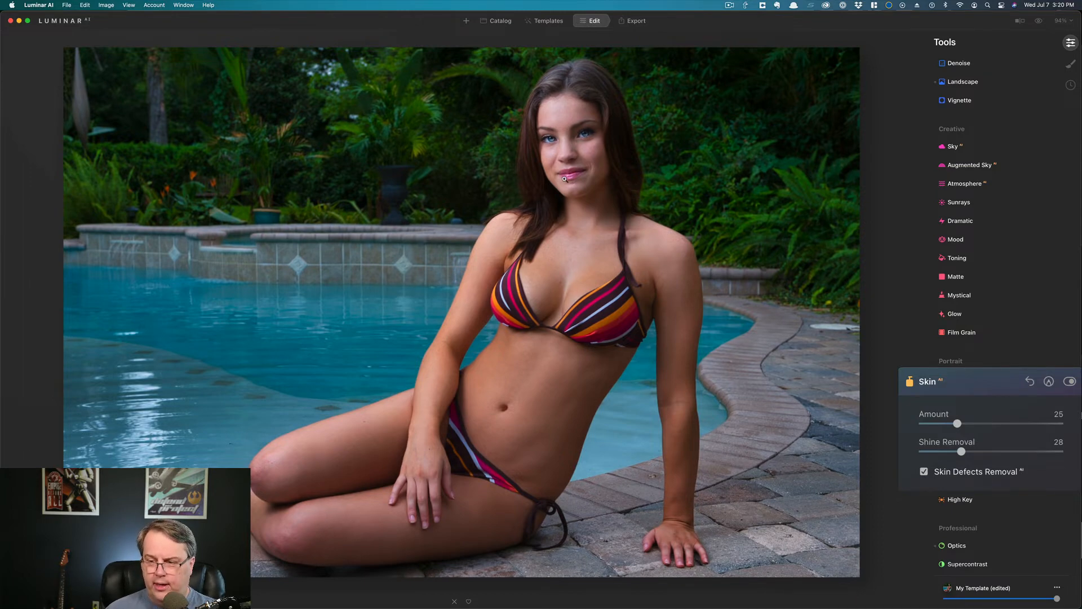
pyautogui.click(954, 384)
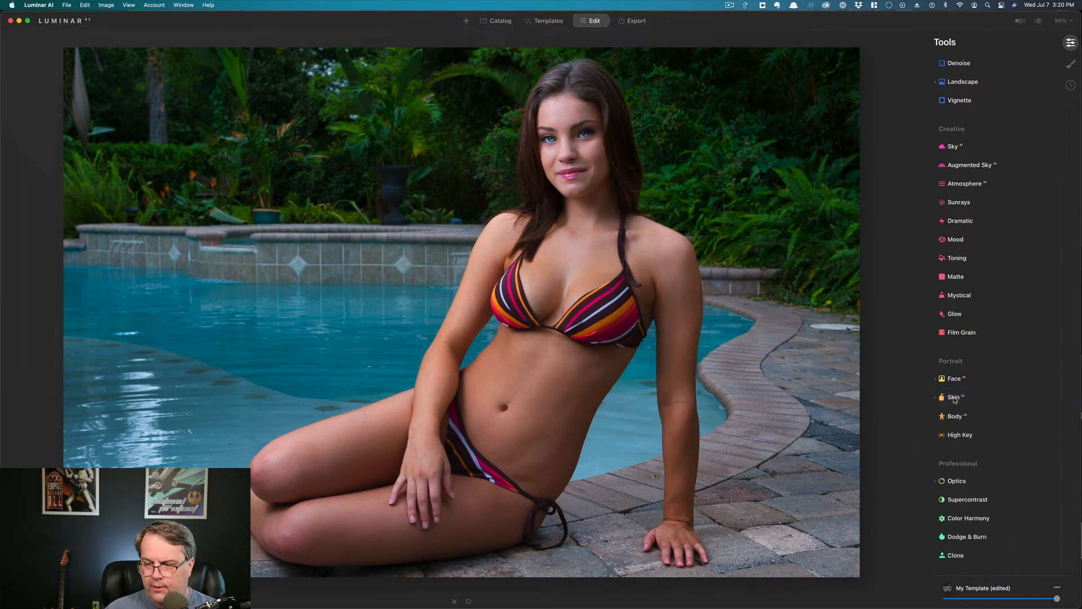
# Step: Try a Body AI Shape of 40, reset it and set Shape to 5
pyautogui.click(952, 417)
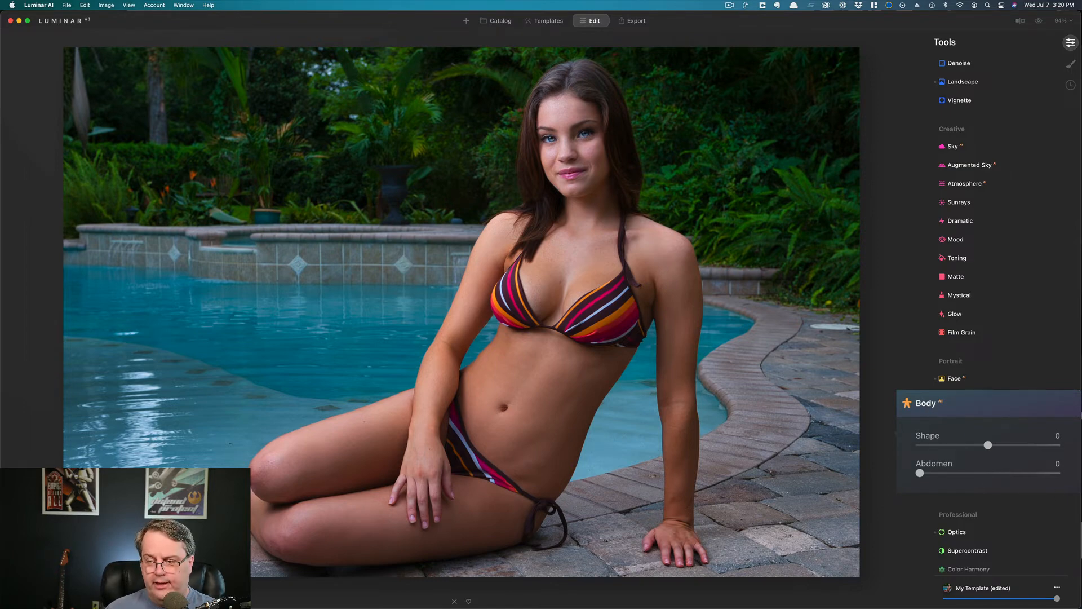
pyautogui.moveTo(989, 448); pyautogui.dragTo(992, 448)
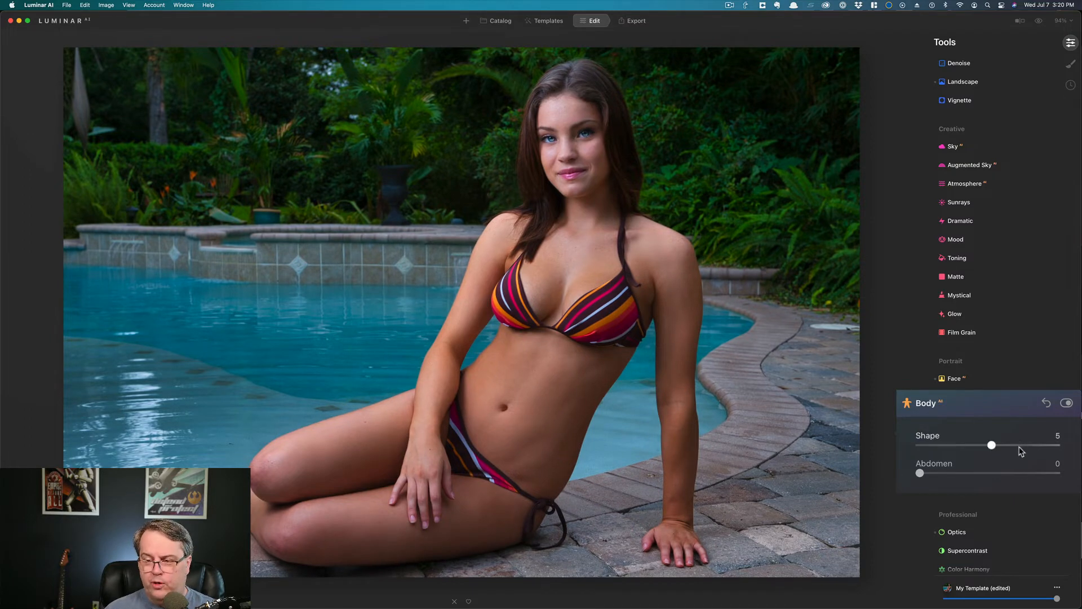
pyautogui.moveTo(1016, 445); pyautogui.dragTo(1018, 447)
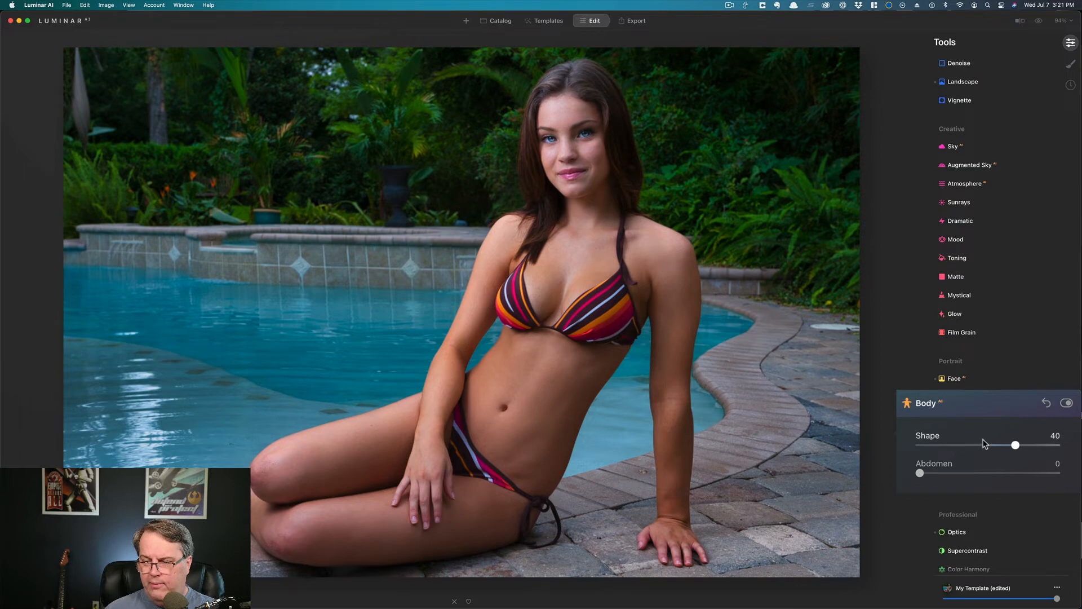
pyautogui.doubleClick(933, 440)
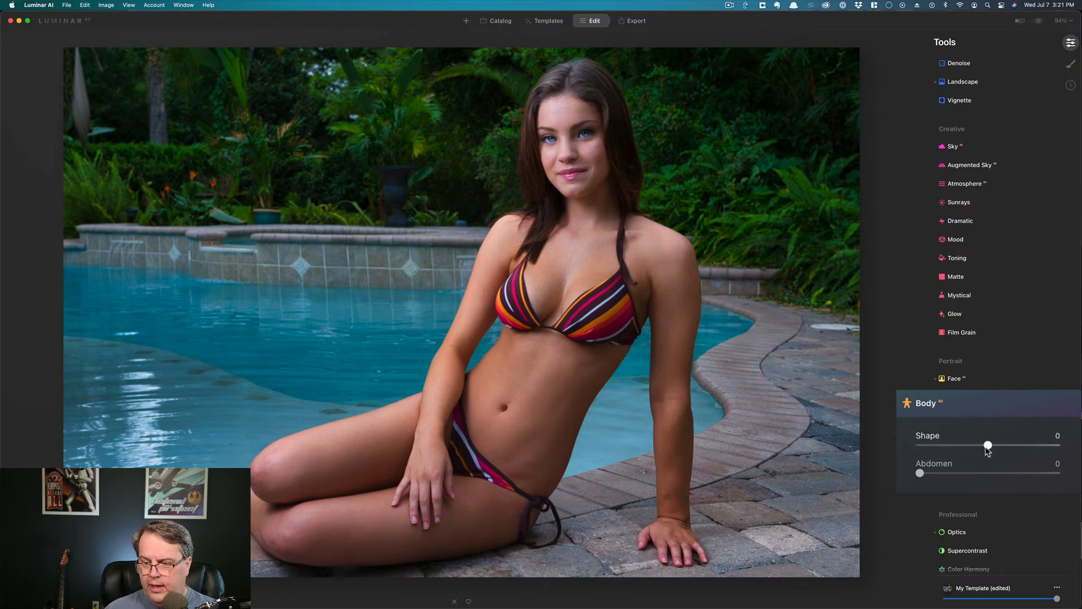
pyautogui.moveTo(987, 446); pyautogui.dragTo(994, 447)
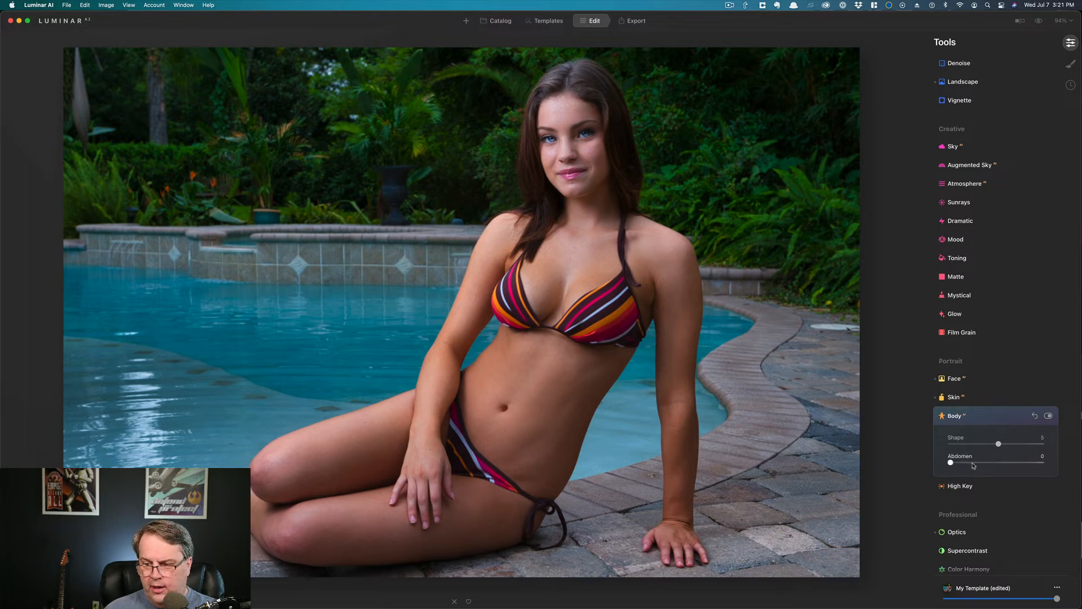
# Step: Try Body AI Abdomen values of 26 and 73, reset Abdomen and close the body settings
pyautogui.click(973, 462)
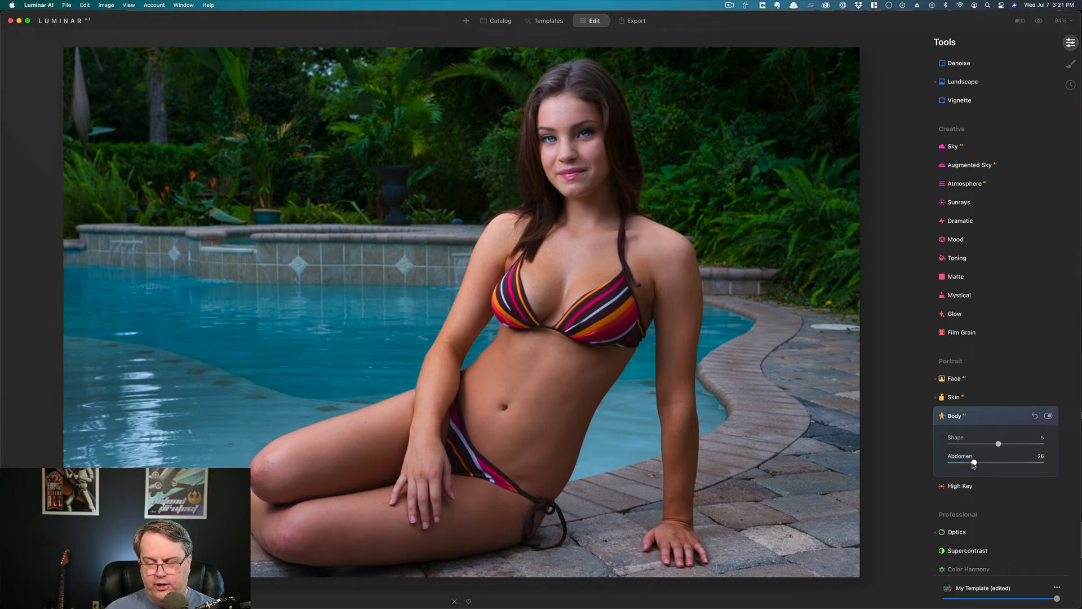
pyautogui.moveTo(974, 464); pyautogui.dragTo(1019, 463)
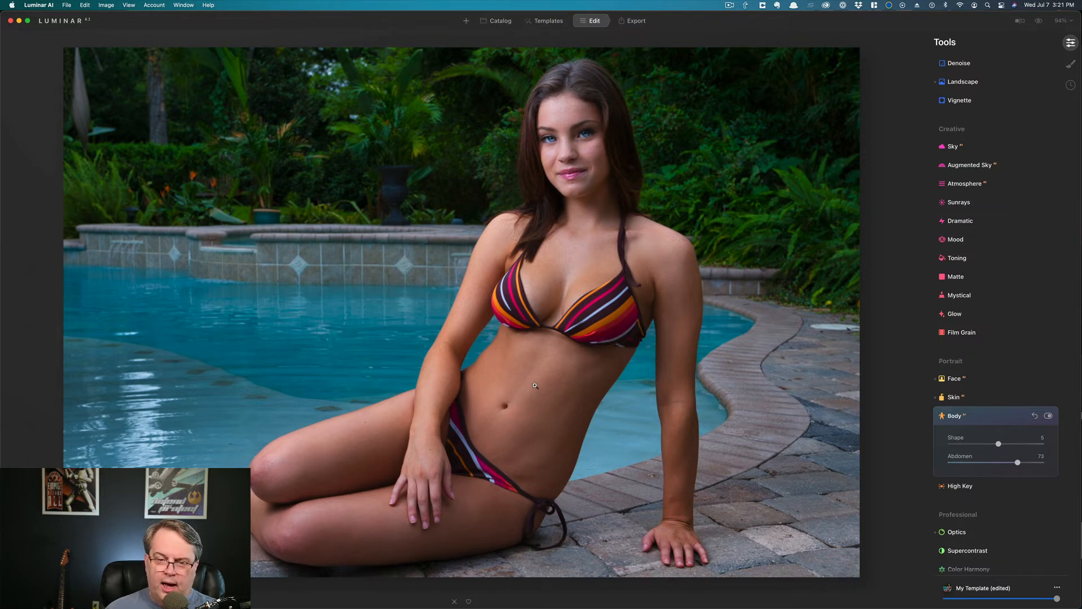
pyautogui.doubleClick(961, 458)
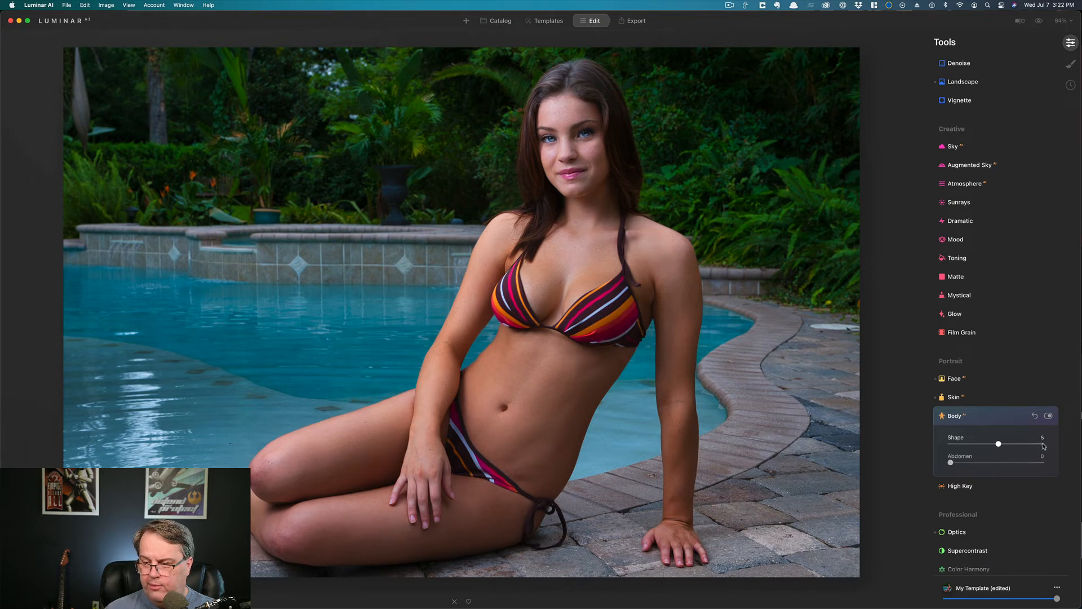
pyautogui.click(954, 417)
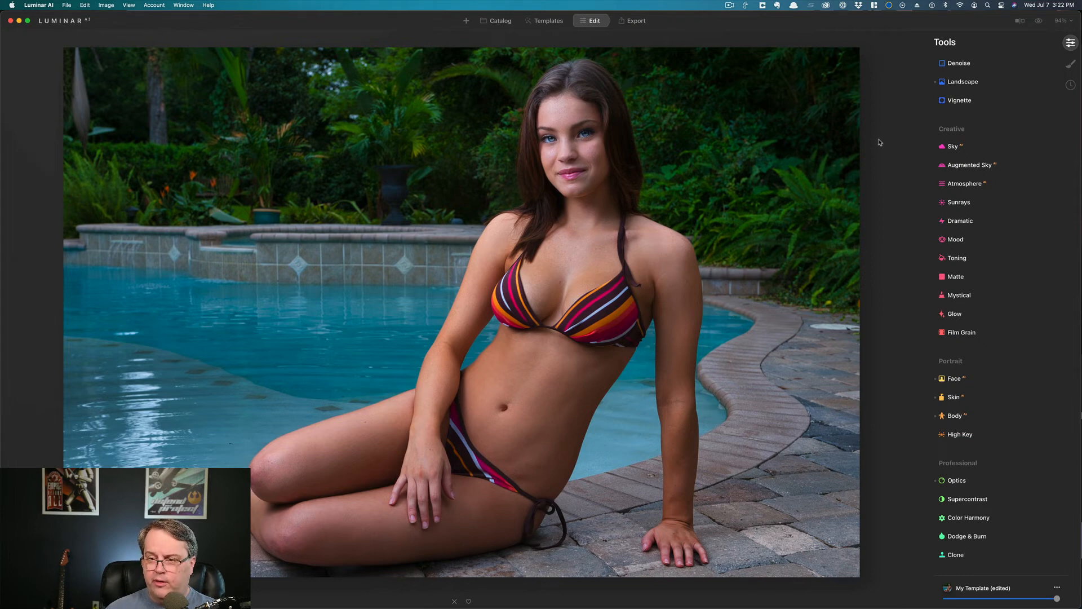
# Step: Add a Glow effect of type Glow with an Amount of 25
pyautogui.click(961, 317)
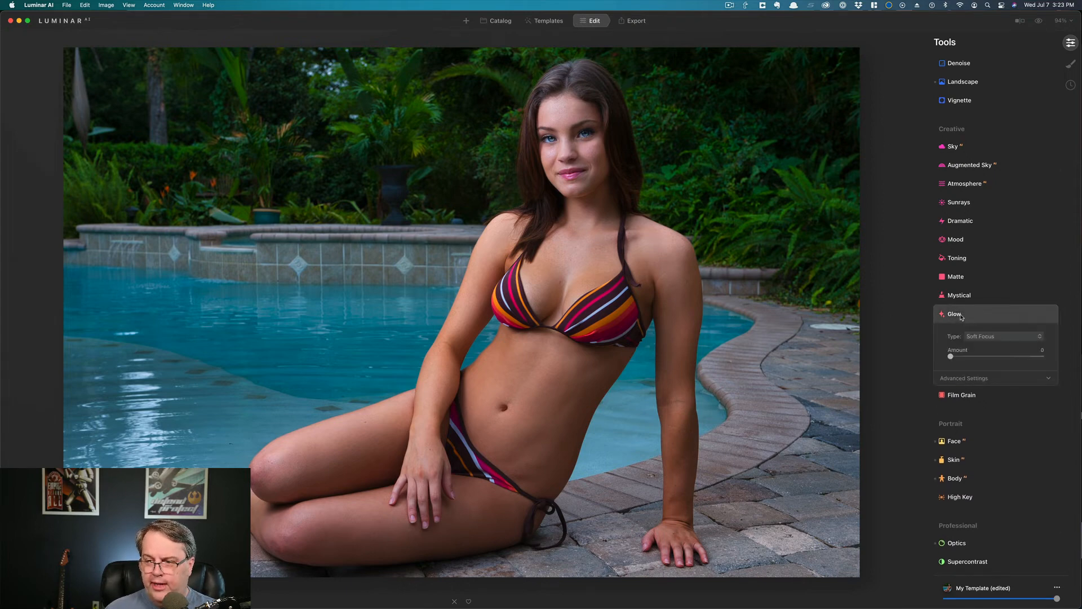
pyautogui.click(1003, 336)
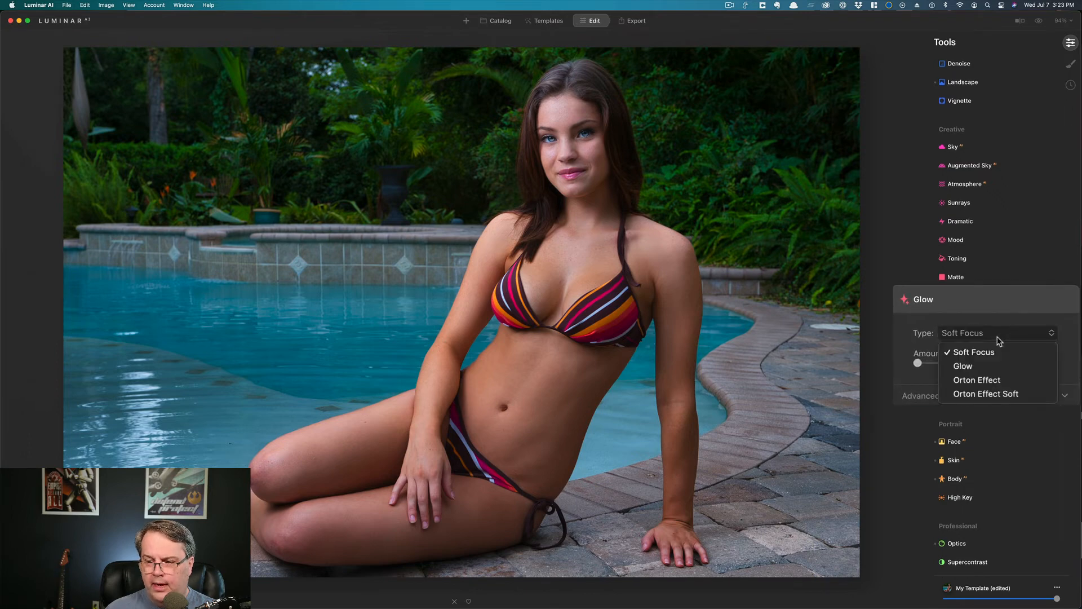
pyautogui.click(982, 367)
pyautogui.click(954, 364)
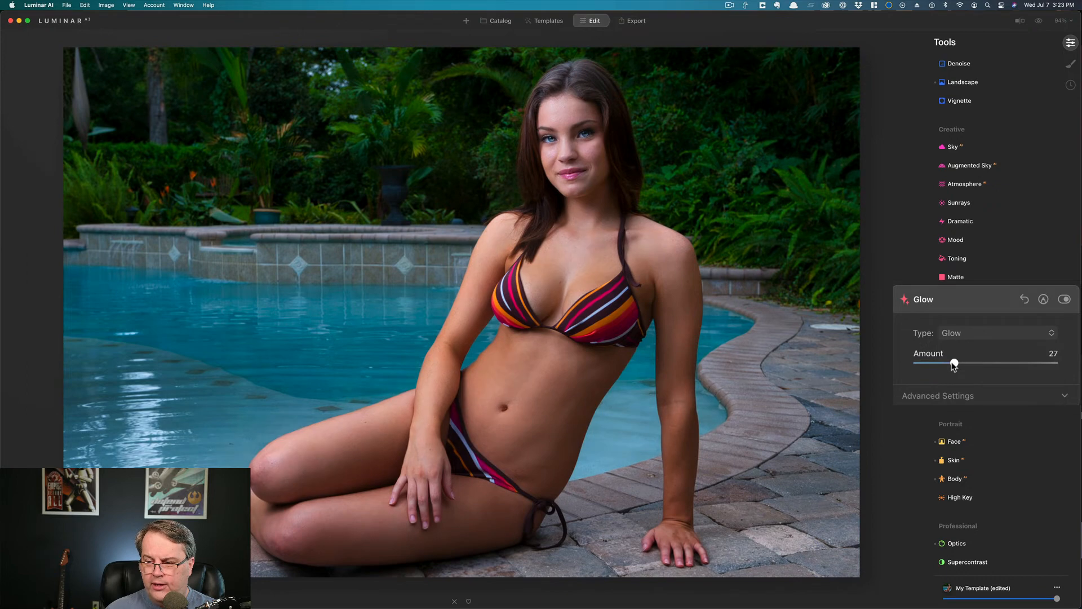
pyautogui.moveTo(953, 364); pyautogui.dragTo(952, 364)
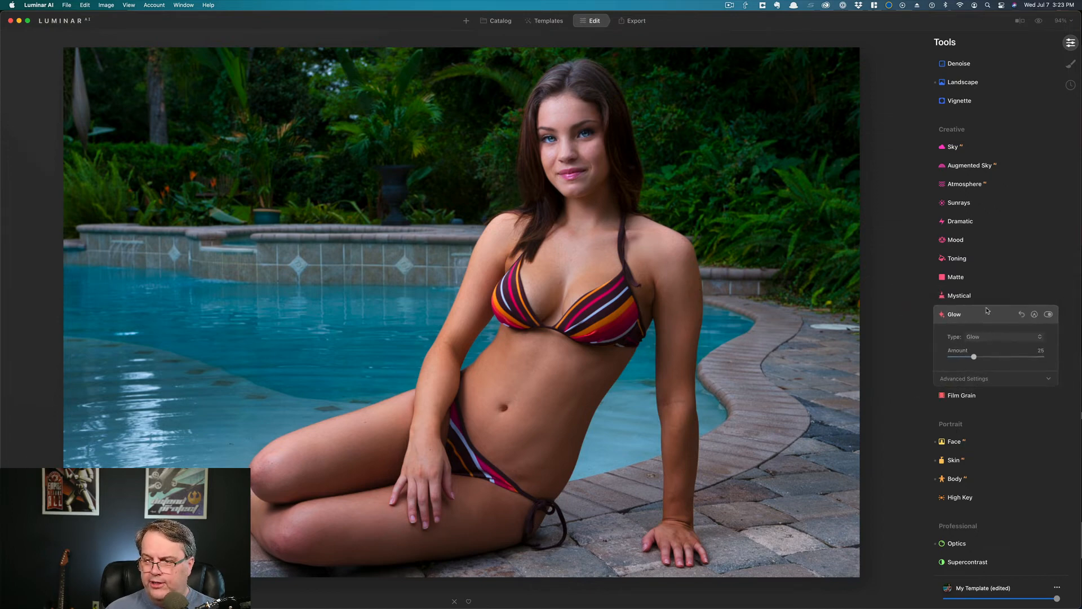
# Step: Choose the subject point for the Vignette on the woman's upper chest
pyautogui.scroll(3, 988, 308)
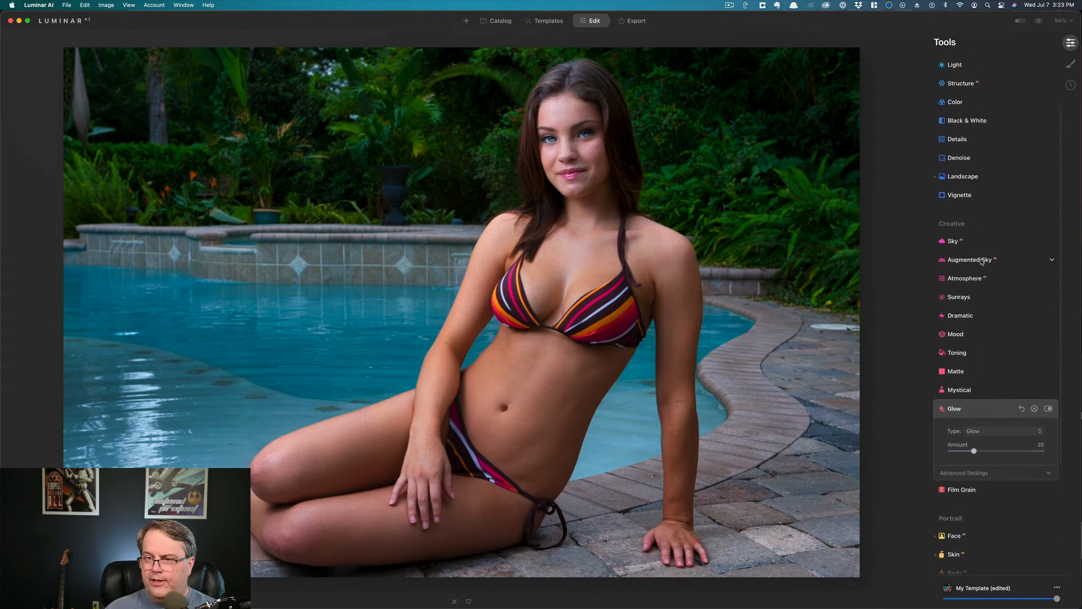
pyautogui.click(936, 177)
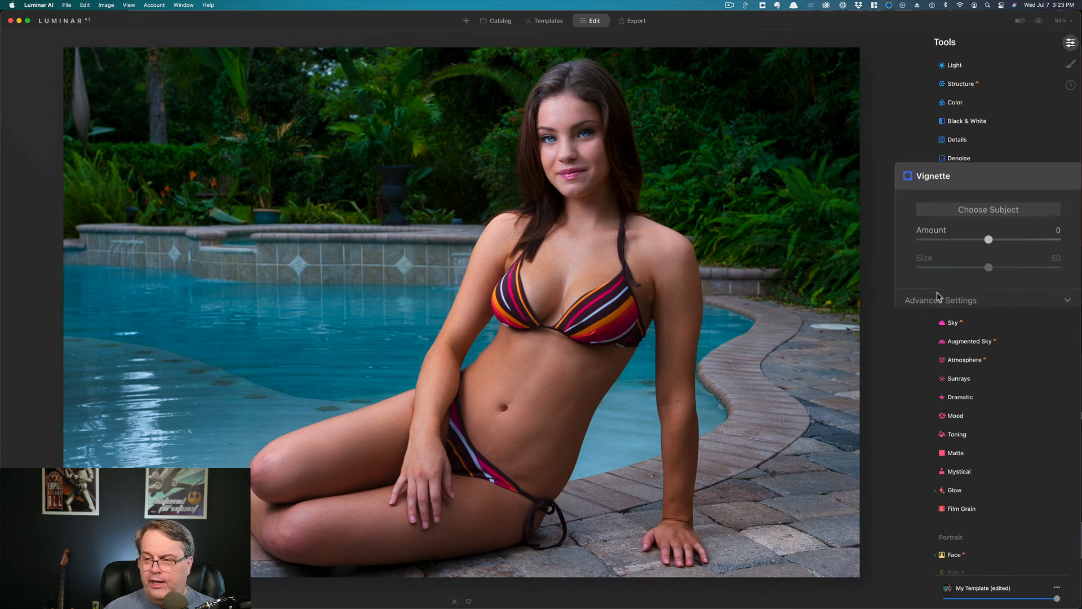
pyautogui.click(992, 214)
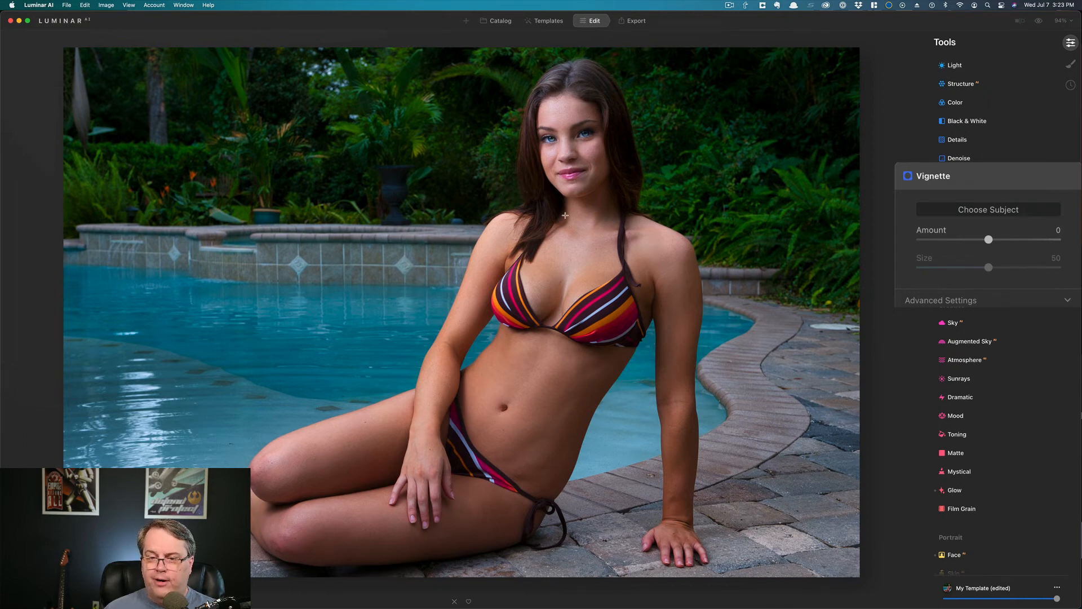
pyautogui.click(566, 282)
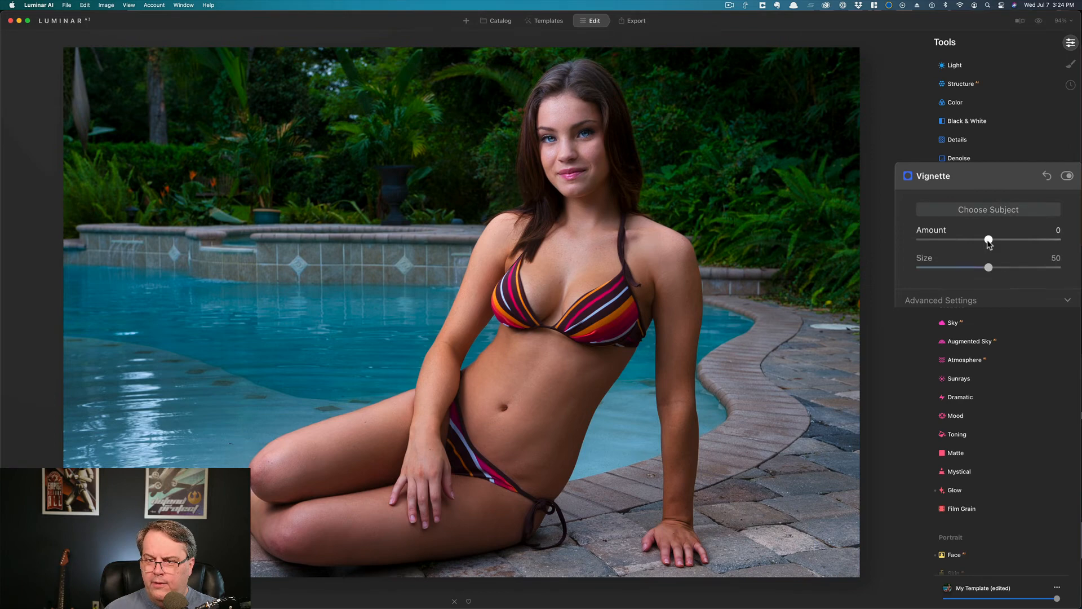
# Step: Darken the edges around the subject by setting the vignette's Amount to -54 and Size to 47
pyautogui.moveTo(988, 239); pyautogui.dragTo(897, 246)
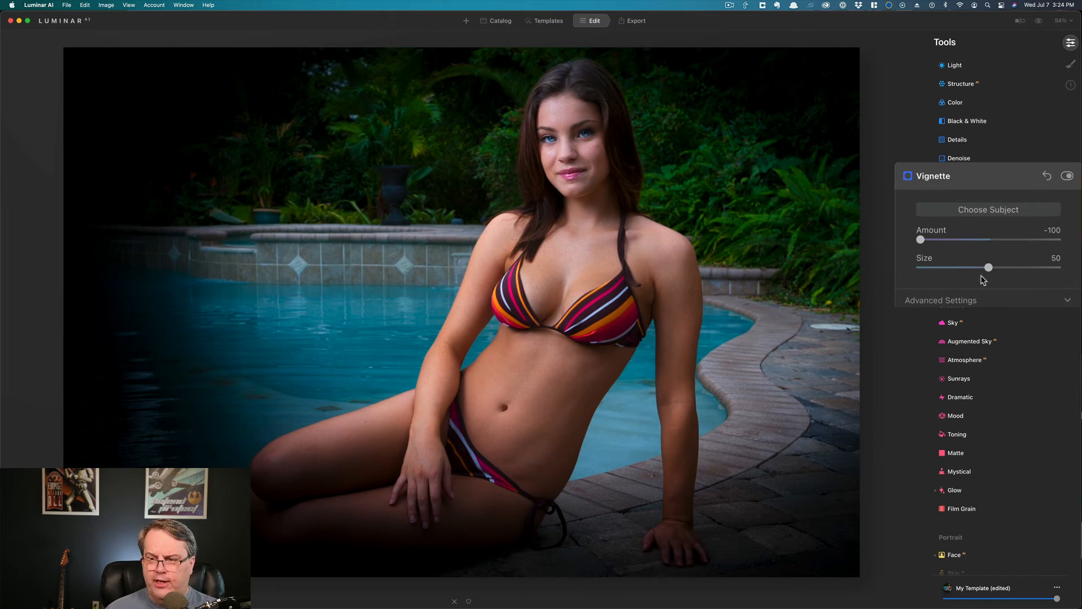
pyautogui.moveTo(989, 269); pyautogui.dragTo(940, 273)
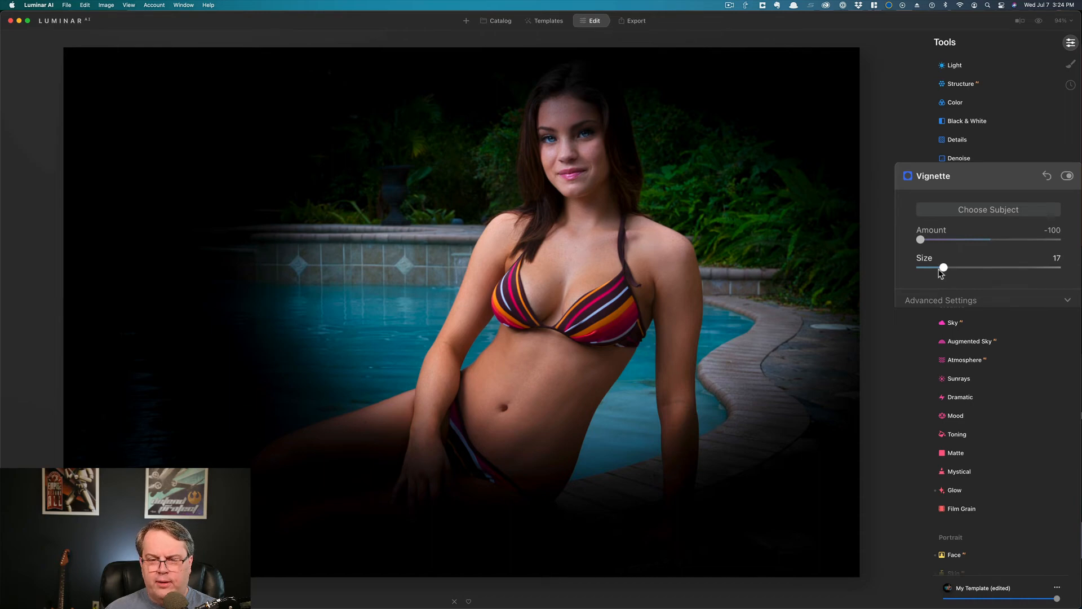
pyautogui.moveTo(940, 272); pyautogui.dragTo(986, 271)
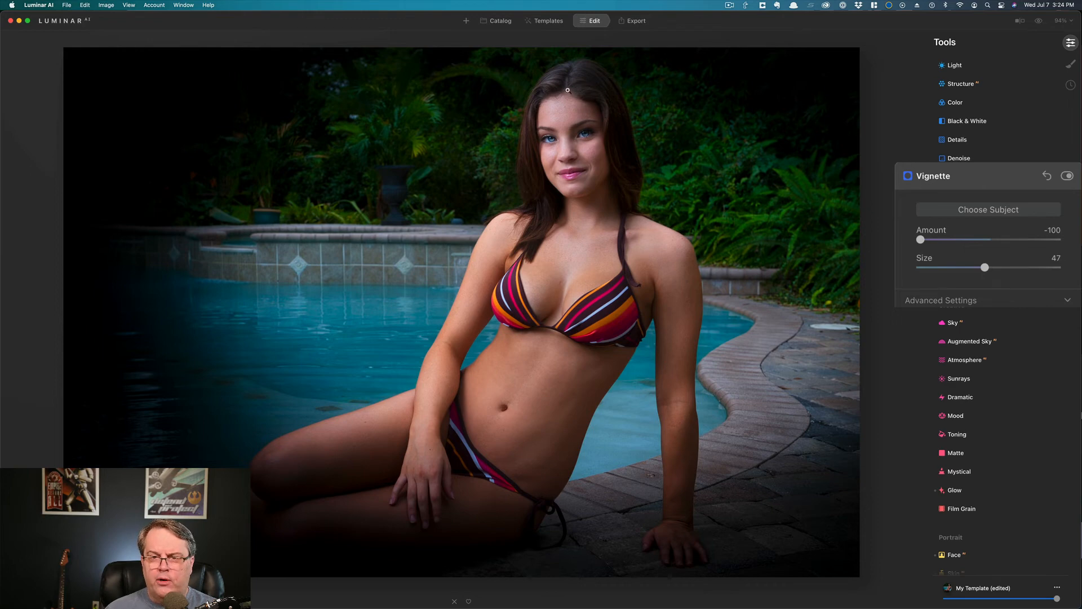
pyautogui.moveTo(920, 240); pyautogui.dragTo(955, 242)
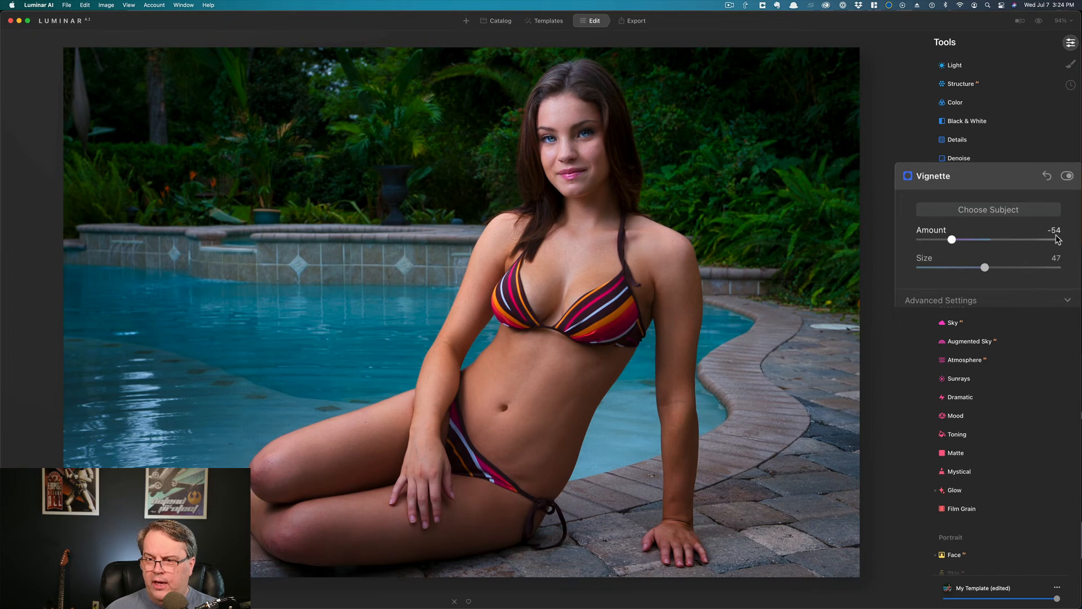
# Step: Set the vignette's Inner Light to 9 in its advanced settings and compare the edited portrait with the original
pyautogui.click(1067, 299)
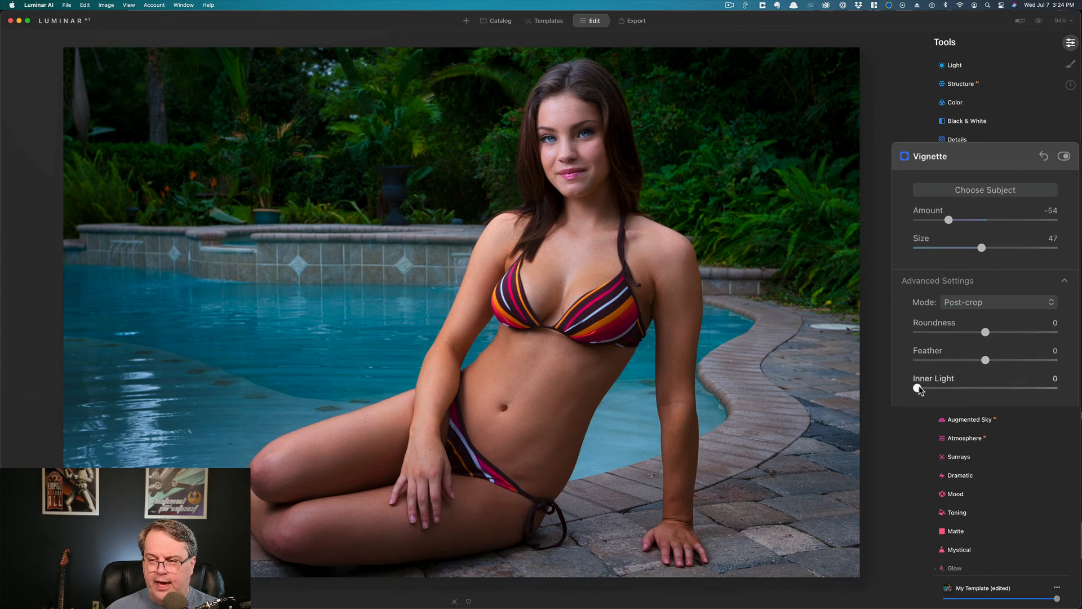
pyautogui.moveTo(922, 390); pyautogui.dragTo(934, 388)
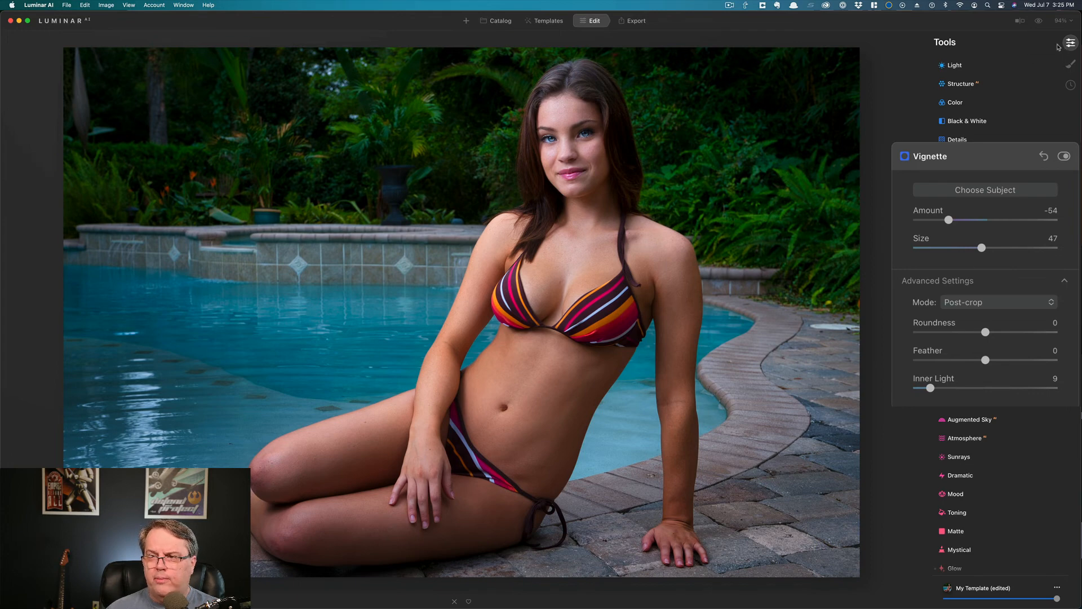
pyautogui.click(1039, 21)
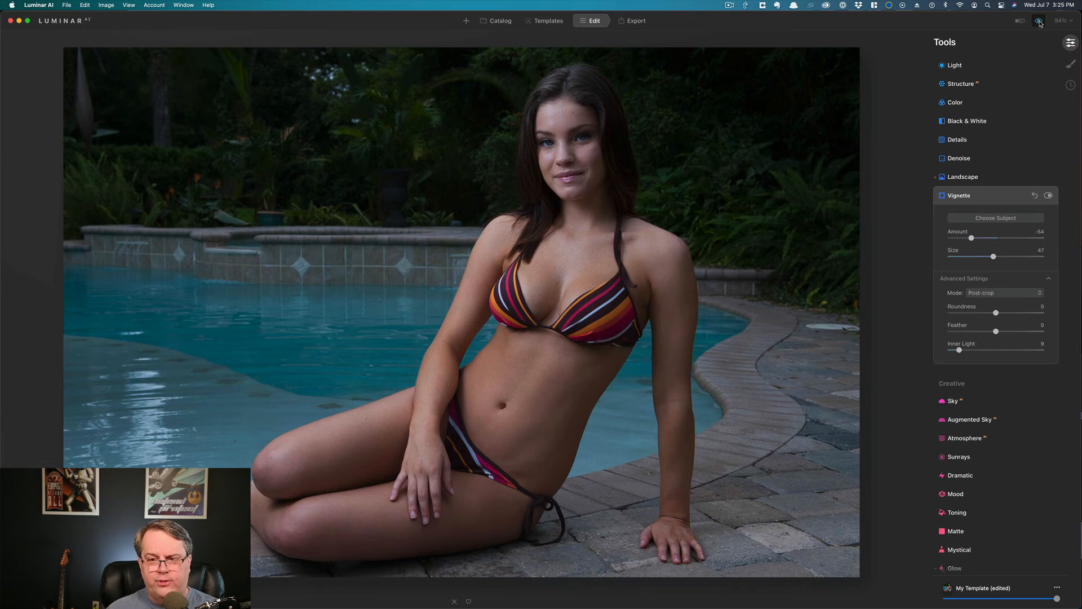
pyautogui.click(1040, 22)
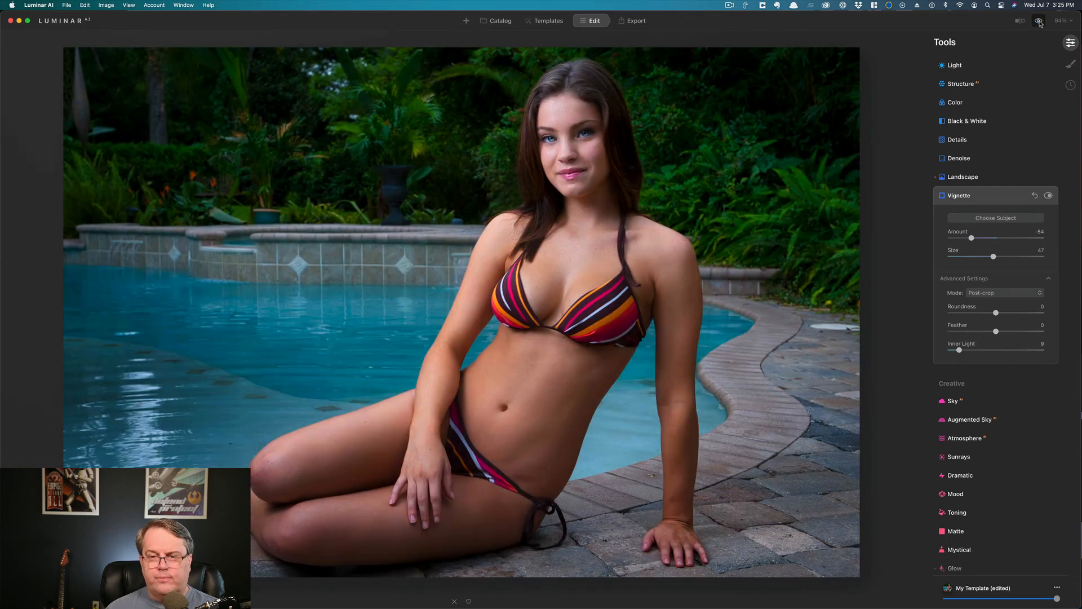